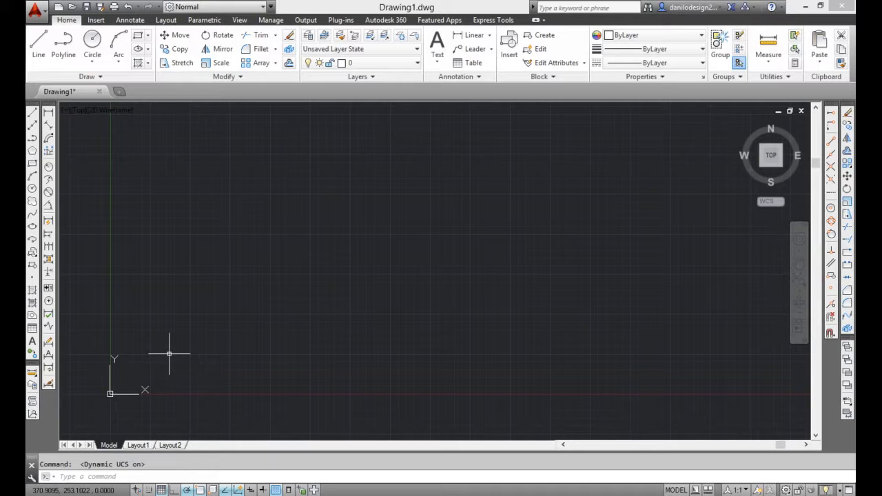
pyautogui.write('1')
pyautogui.press('Return')
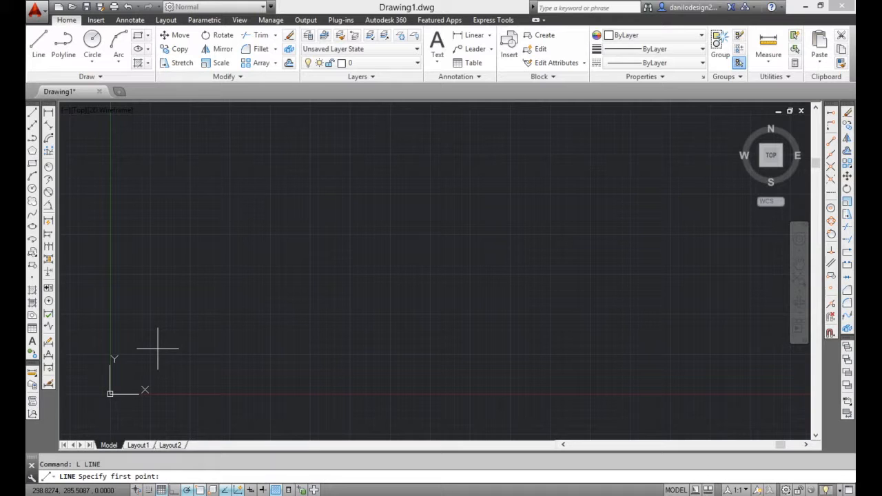
pyautogui.write('0,0')
pyautogui.press('Return')
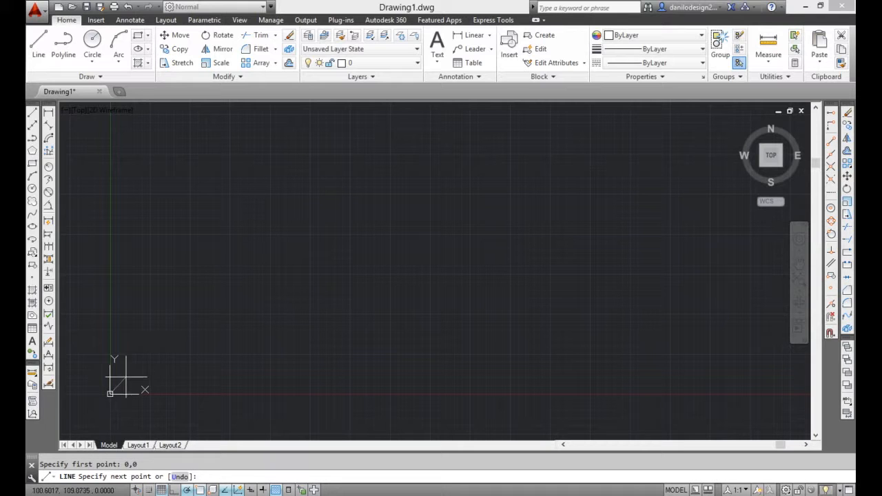
pyautogui.moveTo(126, 368)
pyautogui.mouseDown(button='middle')
pyautogui.moveTo(118, 378)
pyautogui.moveTo(133, 388)
pyautogui.moveTo(273, 303)
pyautogui.mouseUp(button='middle')
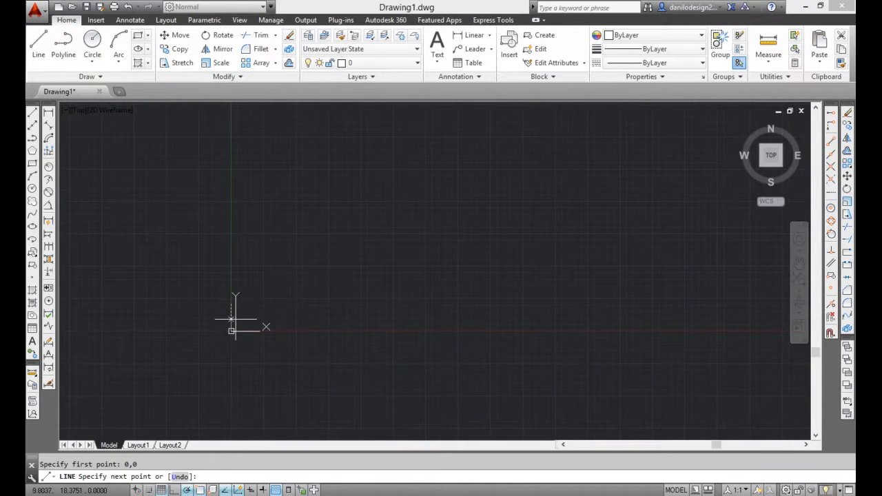
pyautogui.scroll(8, 236, 319)
pyautogui.moveTo(230, 357)
pyautogui.mouseDown(button='middle')
pyautogui.moveTo(228, 296)
pyautogui.moveTo(197, 305)
pyautogui.mouseUp(button='middle')
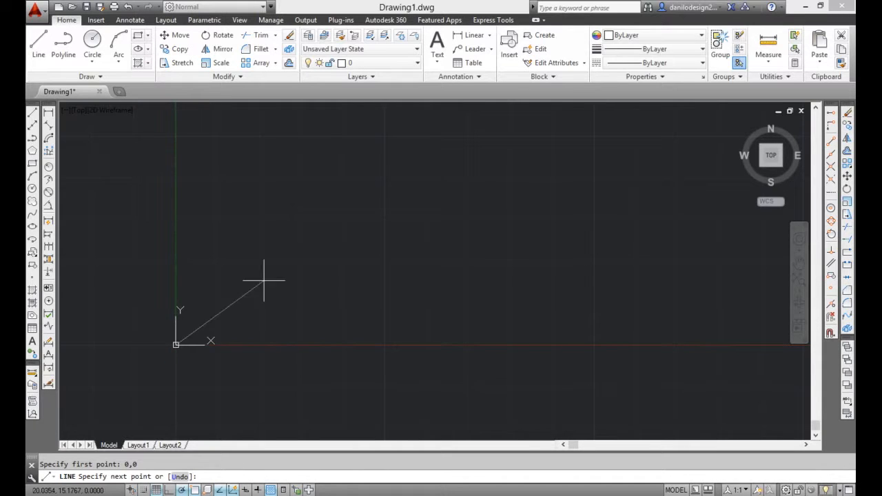
pyautogui.scroll(-2, 321, 229)
pyautogui.moveTo(335, 213); pyautogui.dragTo(262, 311, button='middle')
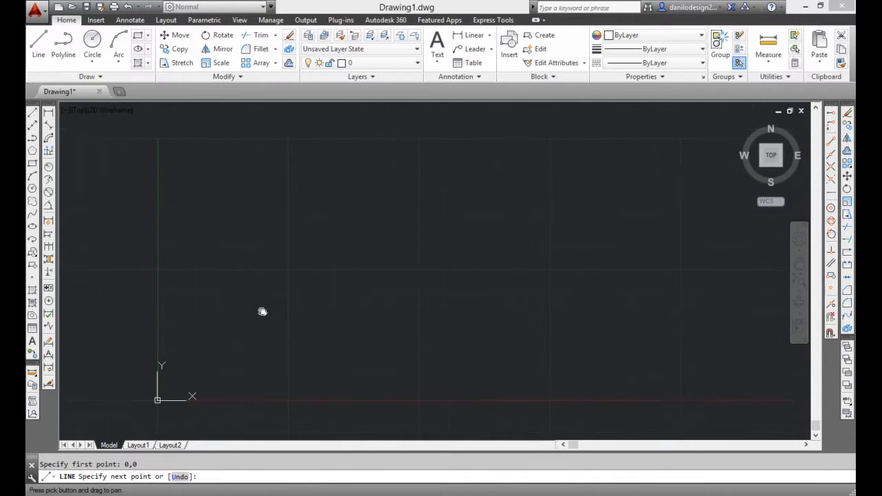
pyautogui.scroll(-1, 262, 292)
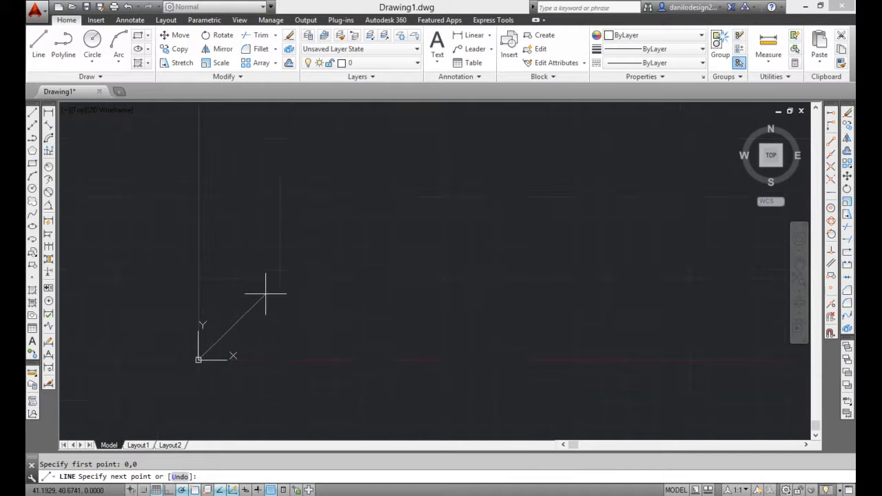
pyautogui.scroll(-1, 300, 263)
pyautogui.moveTo(300, 263)
pyautogui.mouseDown(button='middle')
pyautogui.moveTo(268, 303)
pyautogui.moveTo(223, 320)
pyautogui.mouseUp(button='middle')
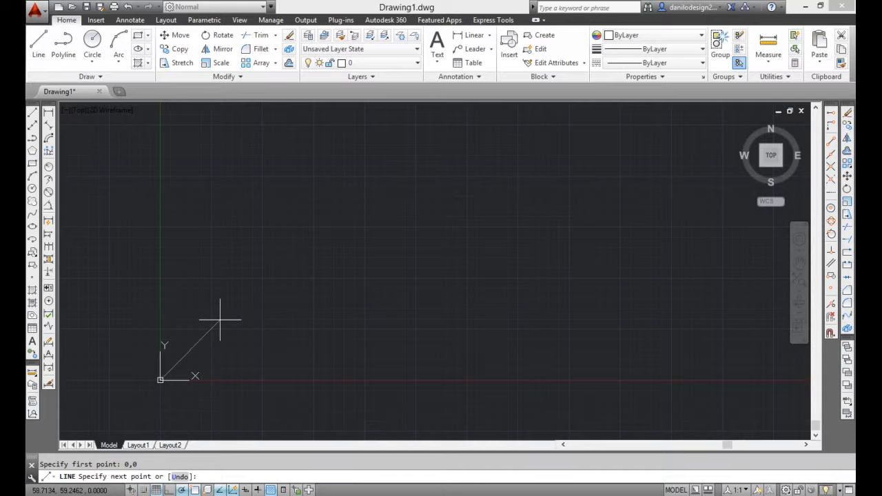
pyautogui.scroll(-1, 275, 275)
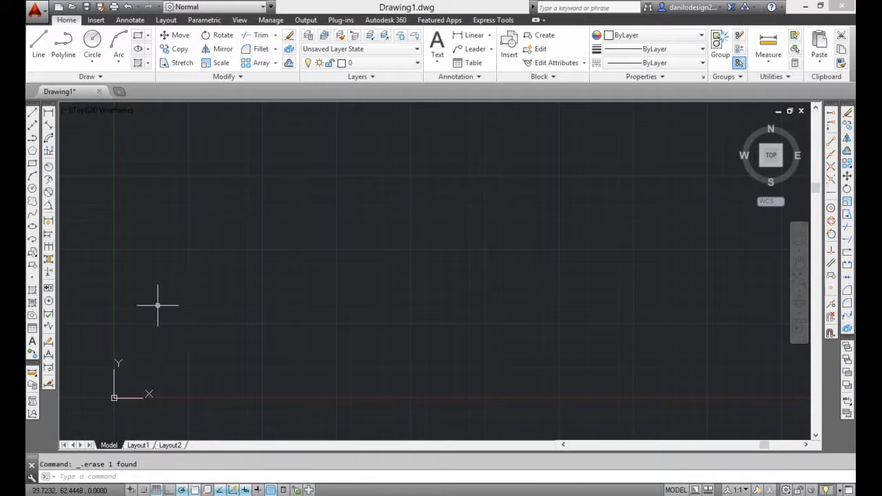
pyautogui.write('L')
pyautogui.press('Return')
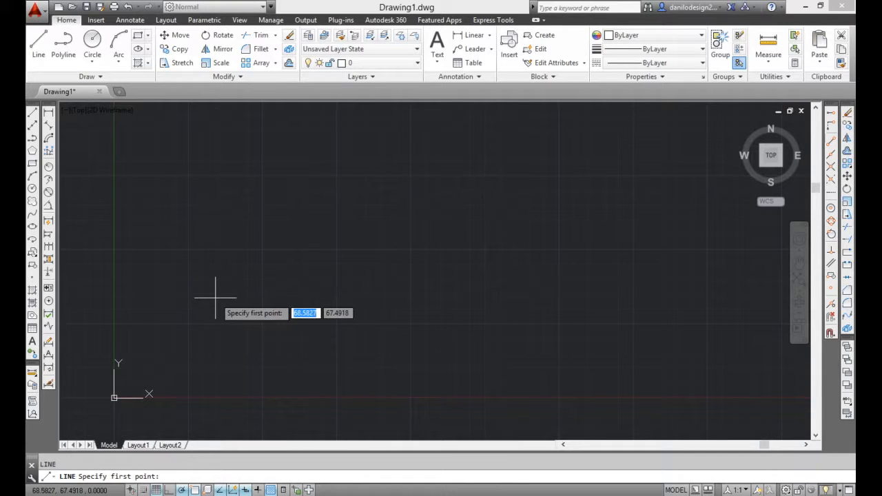
pyautogui.press('Escape')
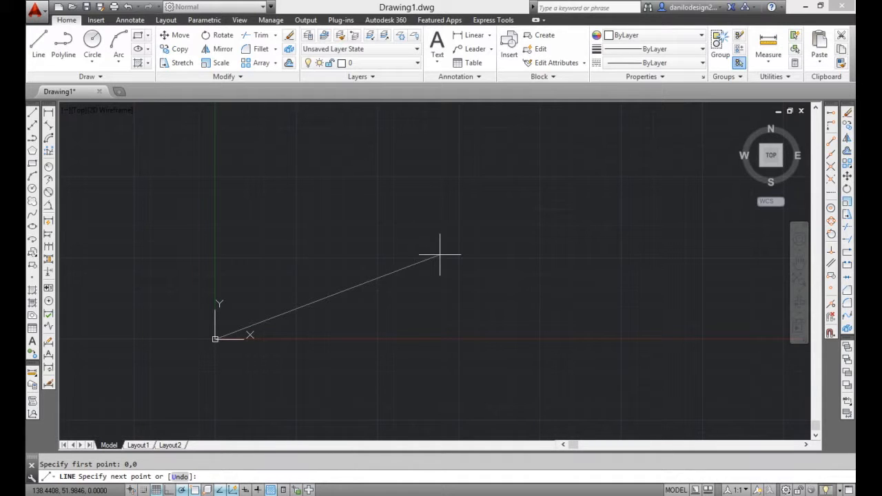
# Step: Draw the rectangle's bottom edge as a line from 0,0 to absolute coordinate 50,0
pyautogui.scroll(-4, 440, 254)
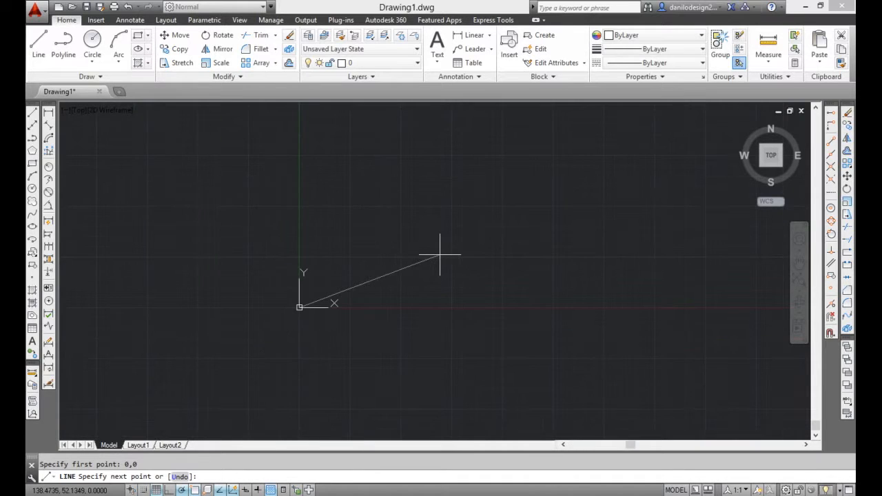
pyautogui.moveTo(435, 258); pyautogui.dragTo(293, 349, button='middle')
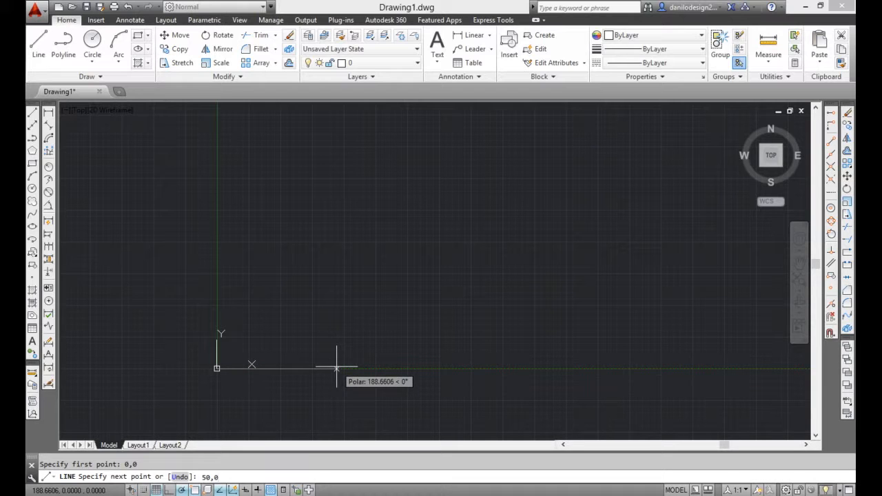
pyautogui.press('Return')
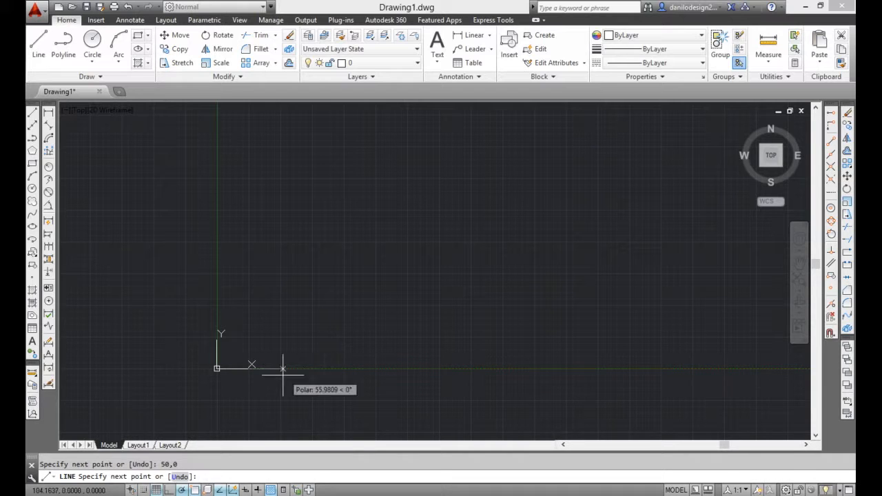
# Step: Continue the line from the bottom edge's end up to absolute coordinate 50,30 as the right edge
pyautogui.scroll(8, 256, 372)
pyautogui.moveTo(222, 360); pyautogui.dragTo(554, 368, button='middle')
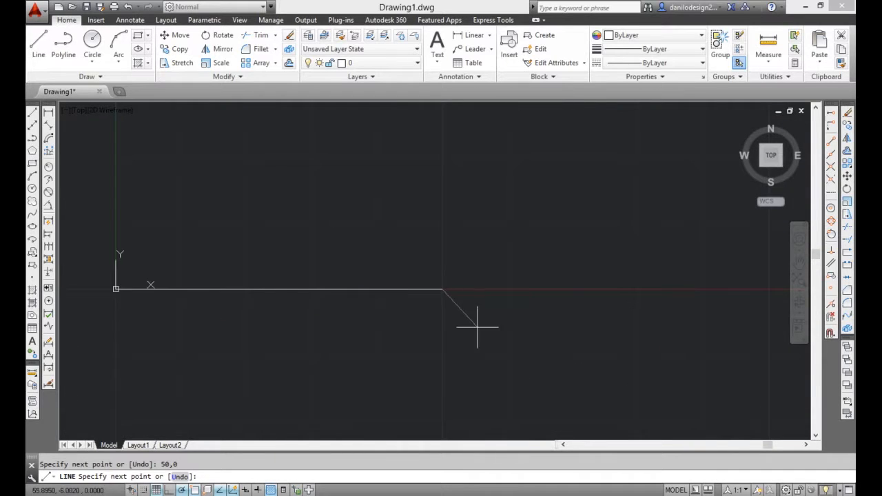
pyautogui.moveTo(478, 329); pyautogui.dragTo(504, 354, button='middle')
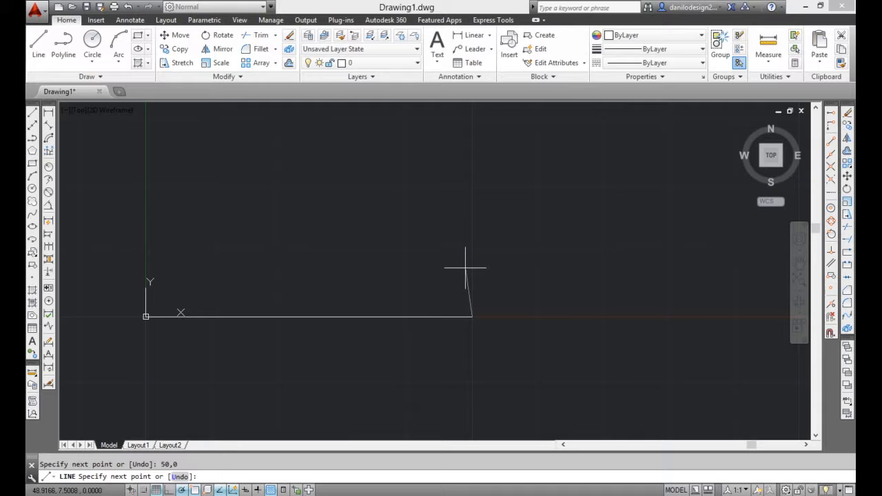
pyautogui.scroll(-2, 469, 265)
pyautogui.moveTo(469, 230); pyautogui.dragTo(475, 276, button='middle')
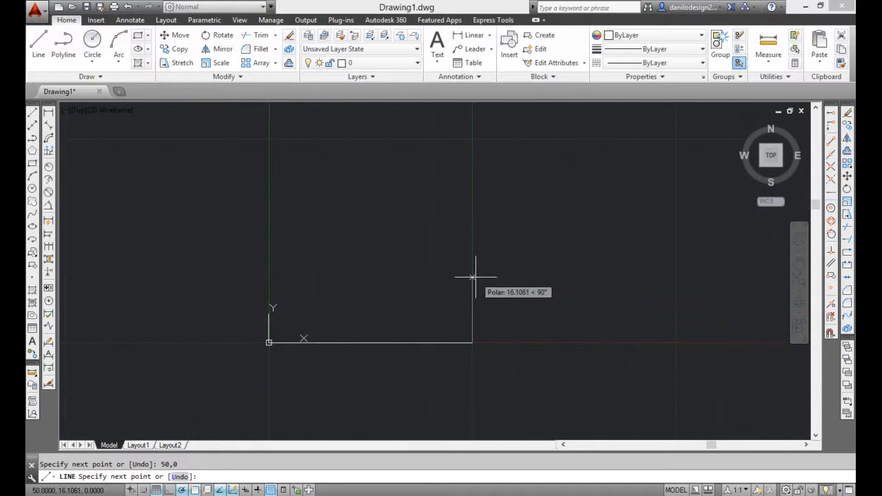
pyautogui.scroll(-2, 539, 262)
pyautogui.moveTo(540, 262); pyautogui.dragTo(487, 361, button='middle')
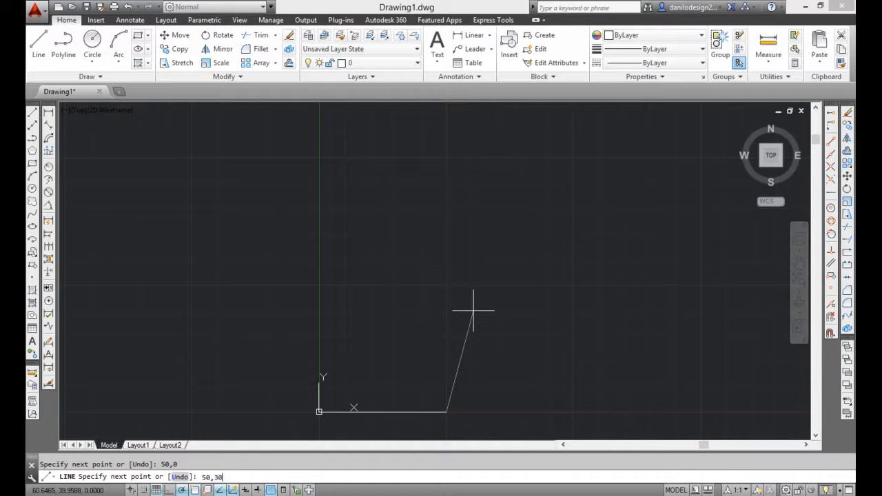
pyautogui.press('Return')
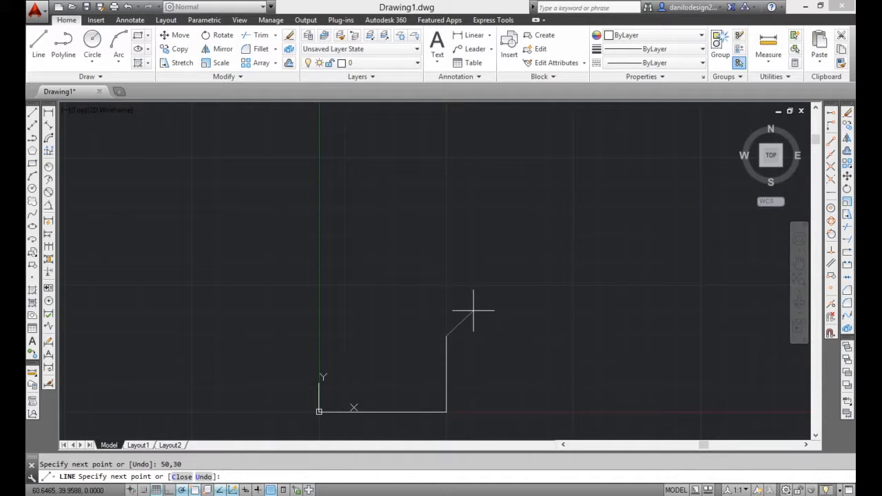
# Step: Continue the line to absolute coordinate 0,30 to form the rectangle's top edge
pyautogui.scroll(4, 449, 344)
pyautogui.moveTo(448, 345); pyautogui.dragTo(550, 217, button='middle')
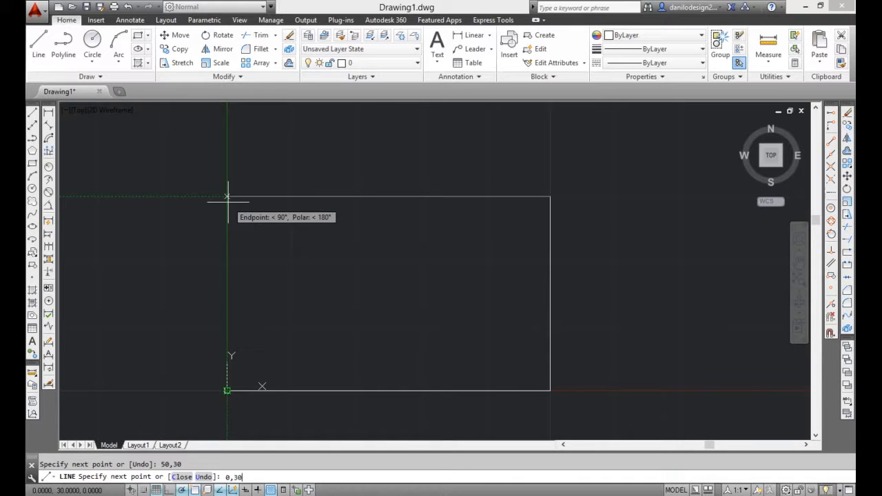
pyautogui.press('Return')
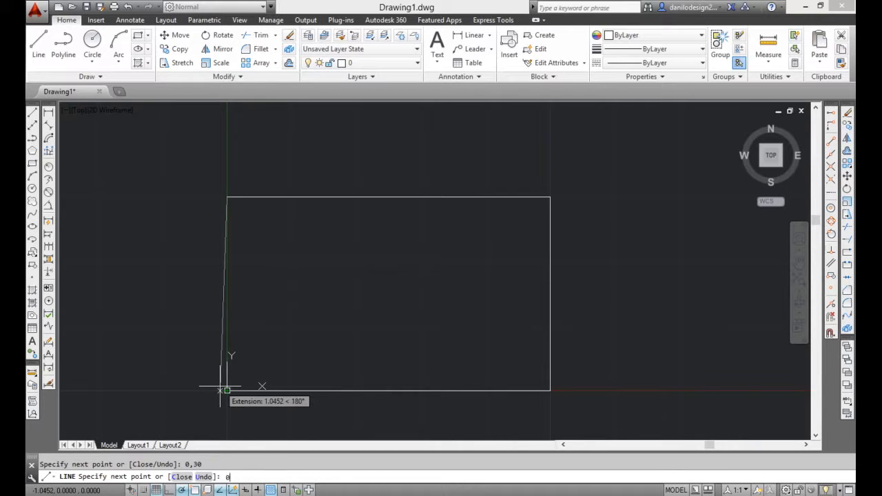
# Step: Draw the left edge back to absolute coordinate 0,0 and undo that segment within the Line command
pyautogui.press('Return')
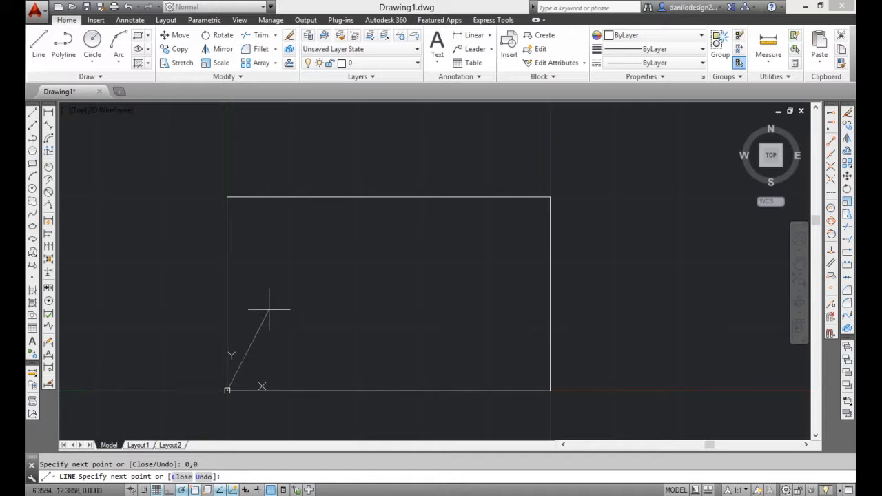
pyautogui.scroll(-2, 269, 305)
pyautogui.moveTo(335, 299); pyautogui.dragTo(303, 312, button='middle')
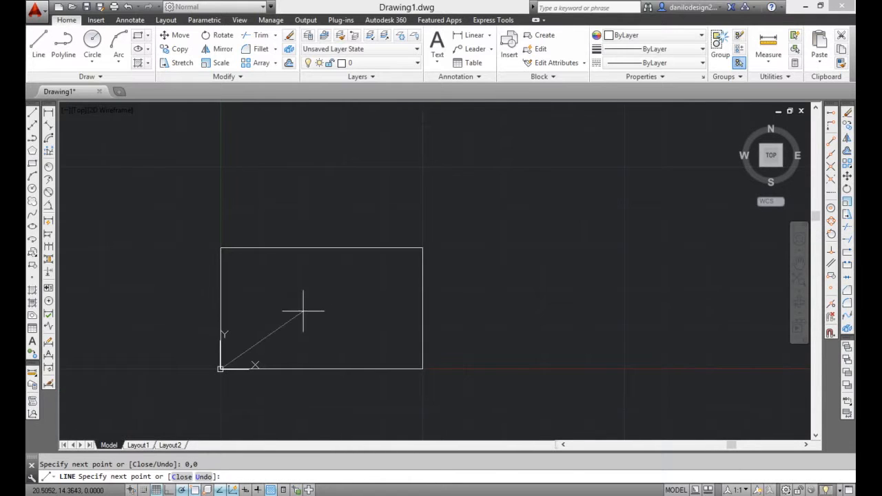
pyautogui.write('u')
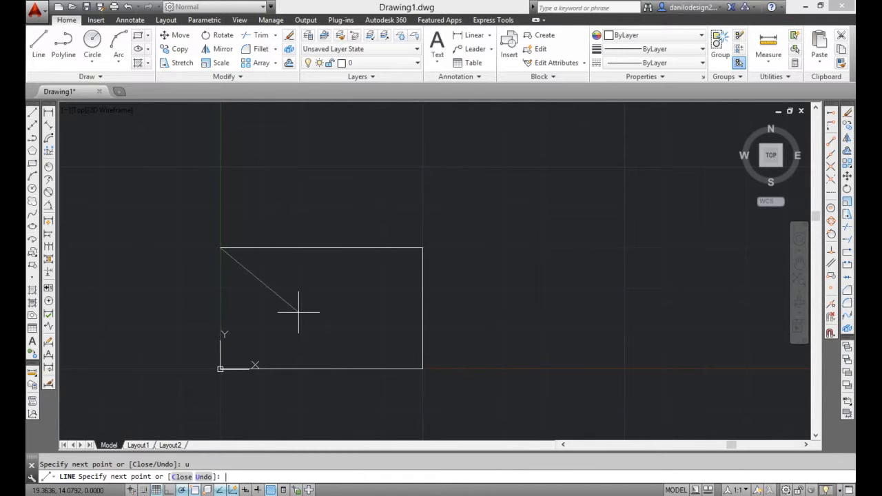
pyautogui.press('Return')
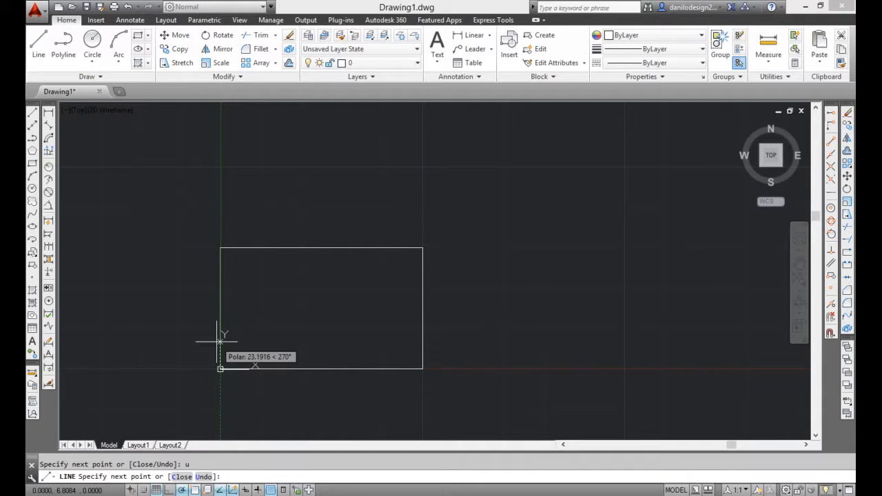
# Step: Complete the rectangle's left edge with the Line command's Close option
pyautogui.press('Return')
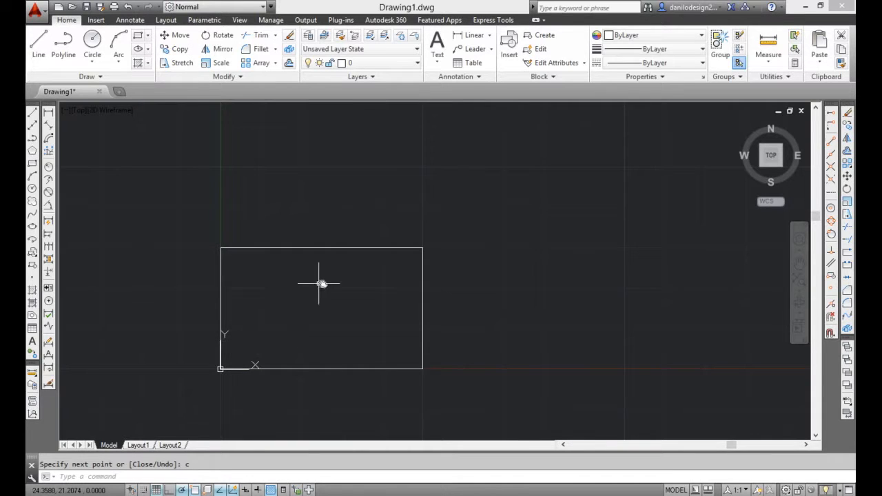
pyautogui.moveTo(321, 282); pyautogui.dragTo(375, 260, button='middle')
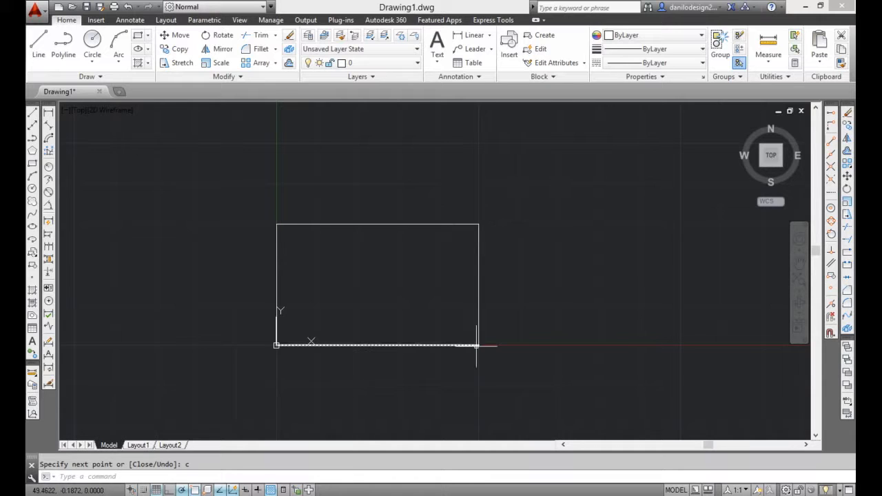
pyautogui.moveTo(511, 284)
pyautogui.mouseDown(button='middle')
pyautogui.moveTo(426, 318)
pyautogui.moveTo(346, 319)
pyautogui.mouseUp(button='middle')
pyautogui.scroll(-2, 424, 318)
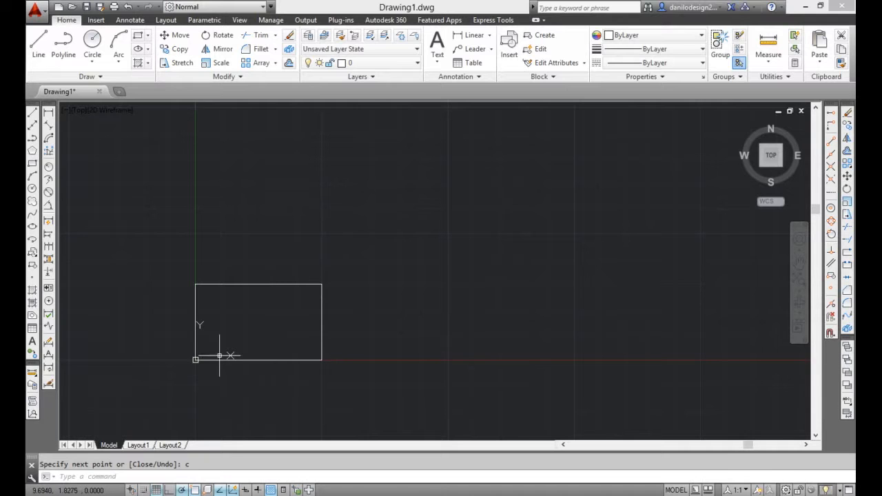
pyautogui.moveTo(315, 335); pyautogui.dragTo(242, 331, button='middle')
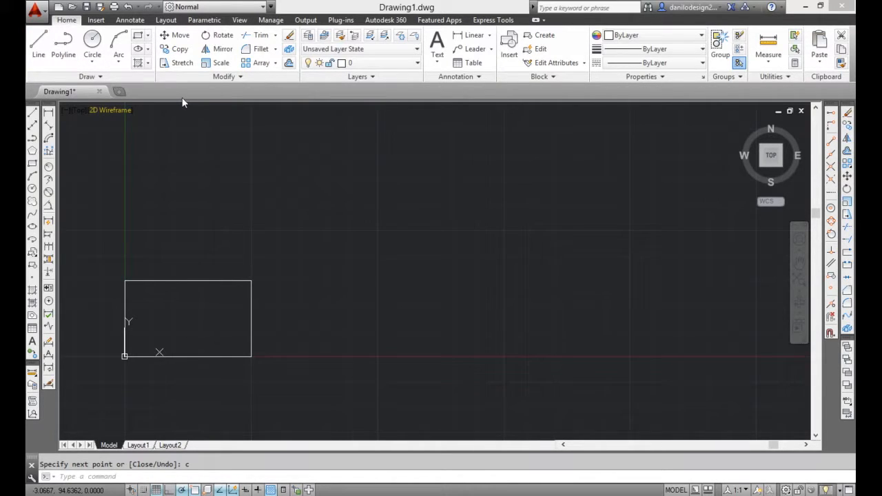
pyautogui.press('Return')
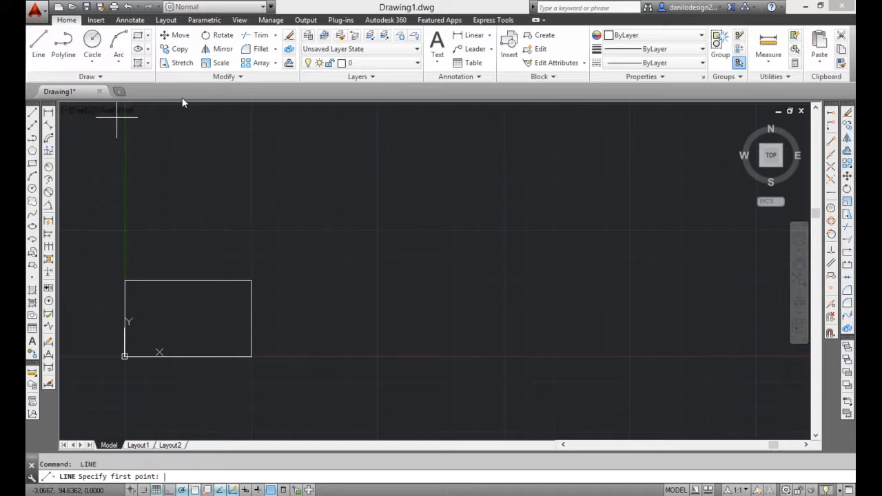
pyautogui.click(332, 263)
pyautogui.scroll(5, 348, 269)
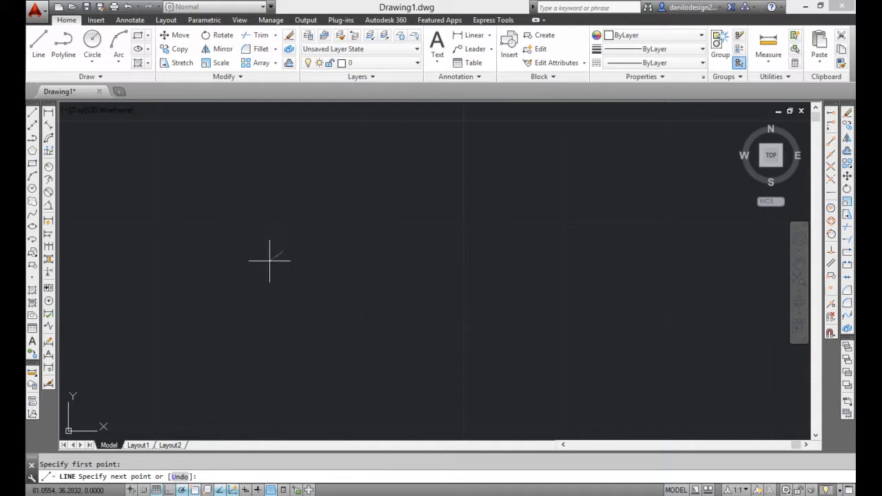
pyautogui.scroll(-6, 355, 264)
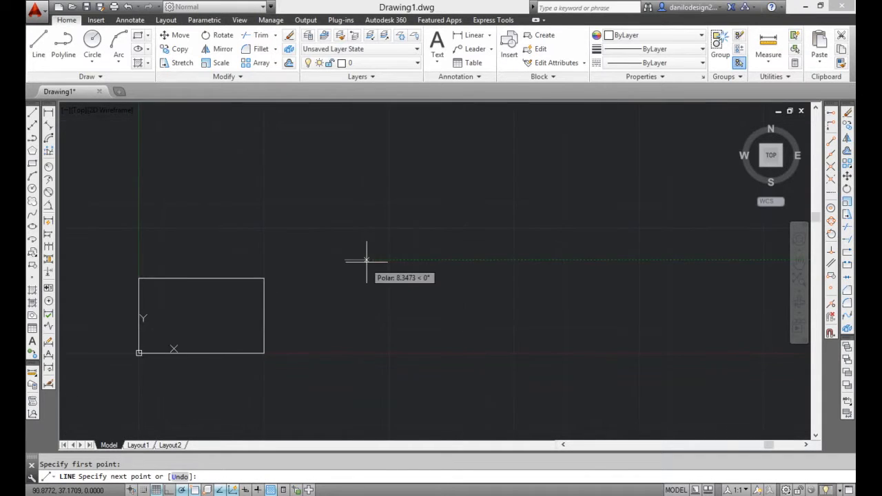
pyautogui.moveTo(485, 244); pyautogui.dragTo(354, 292, button='middle')
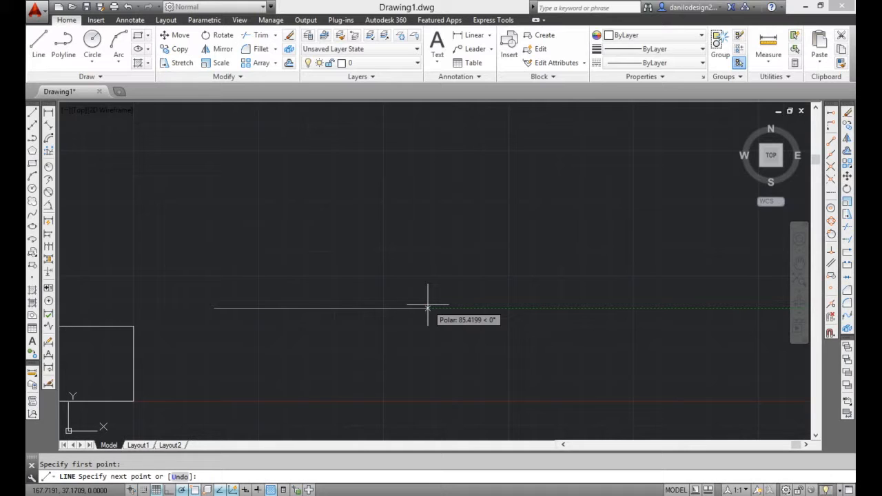
pyautogui.press('F8')
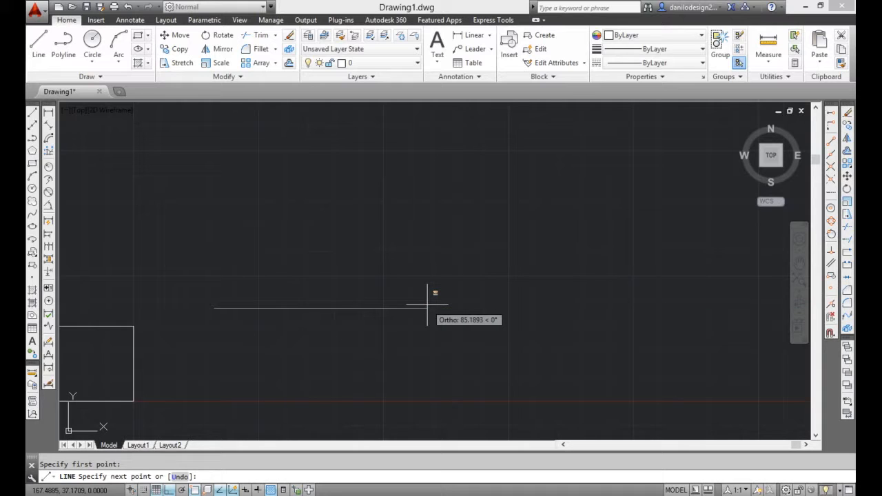
pyautogui.press('F8')
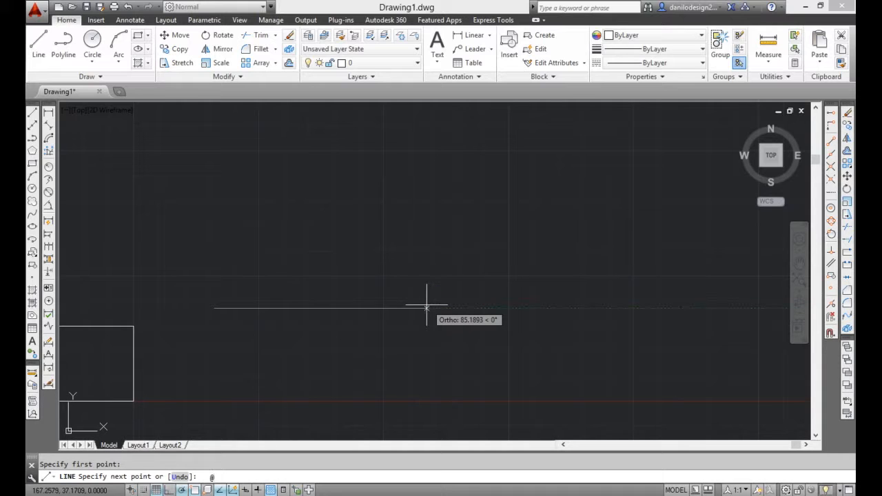
pyautogui.write('@')
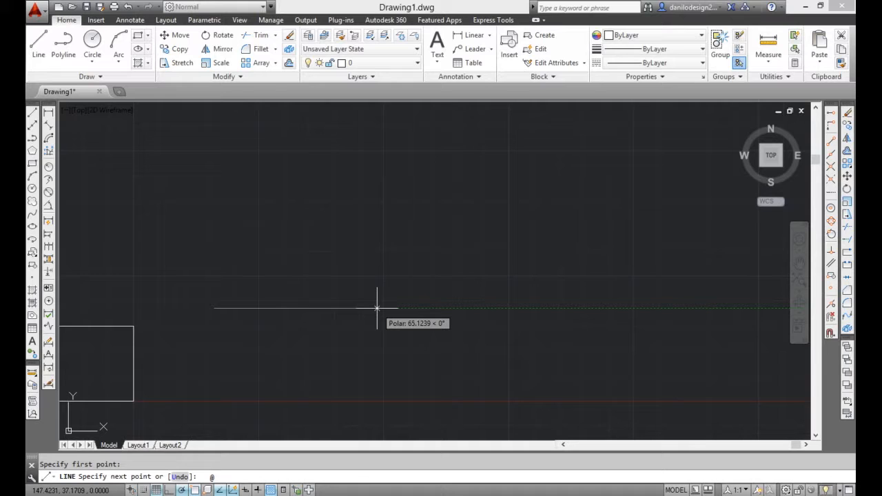
pyautogui.write('50,')
pyautogui.write('0')
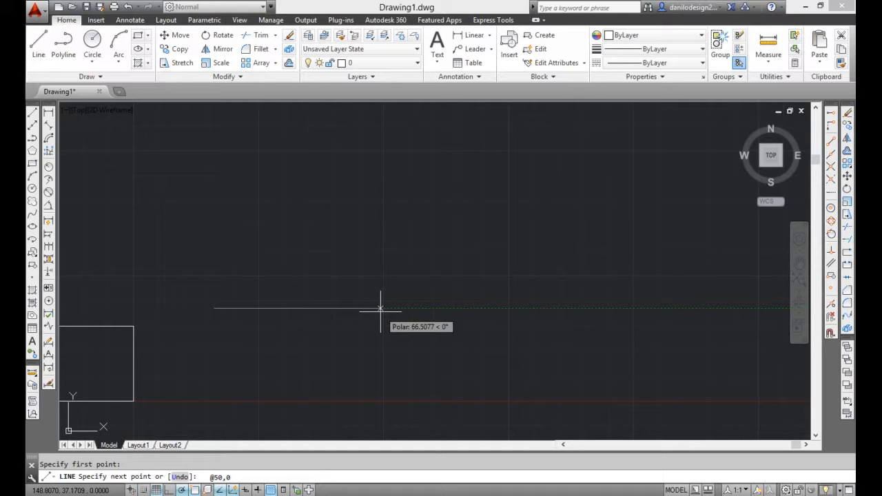
pyautogui.press('Return')
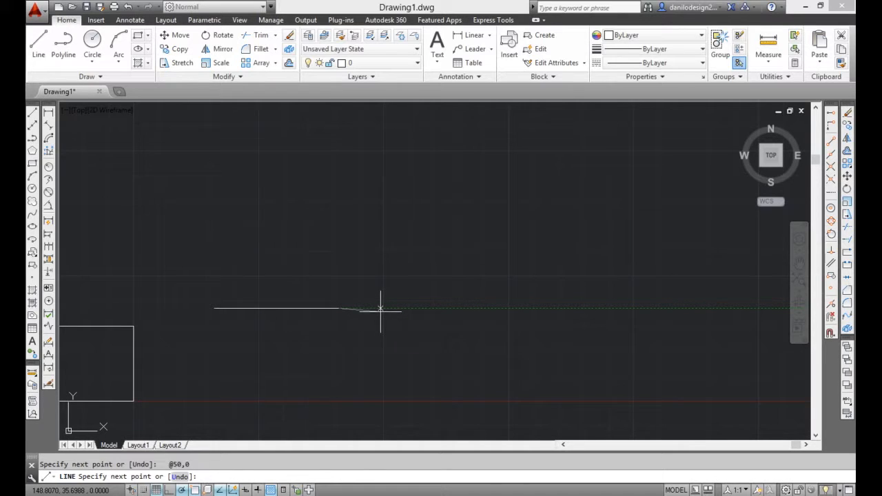
# Step: Continue the line upward to relative coordinate @0,30 as the second rectangle's right edge
pyautogui.moveTo(308, 248); pyautogui.dragTo(378, 284, button='middle')
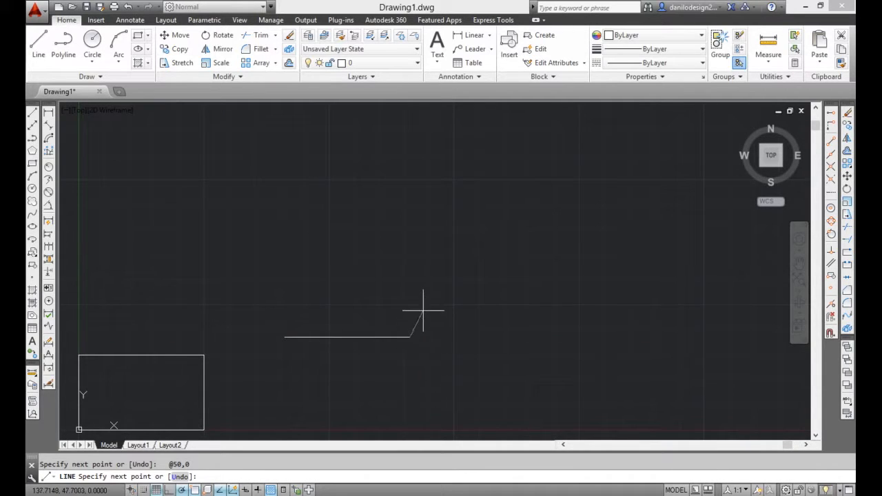
pyautogui.scroll(2, 416, 309)
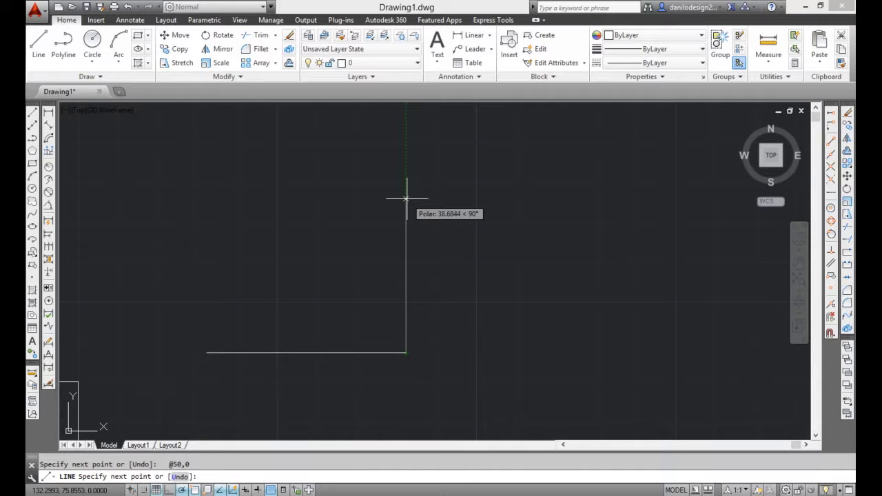
pyautogui.write('@')
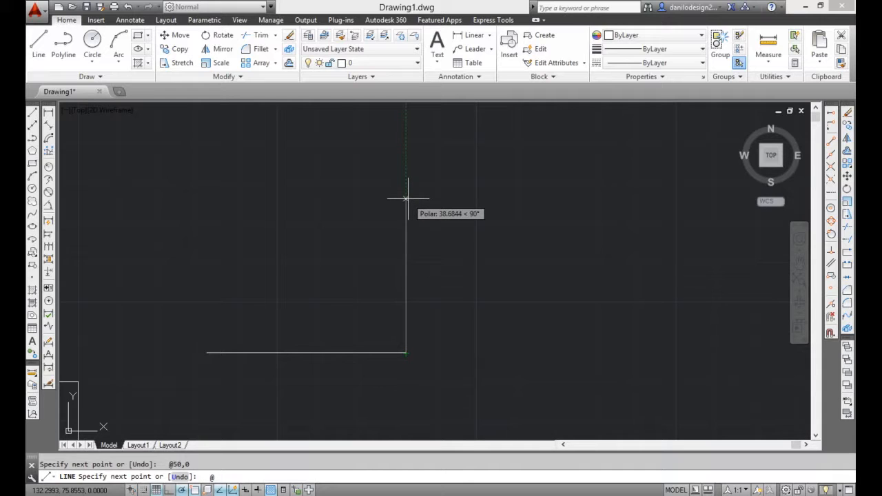
pyautogui.write('0')
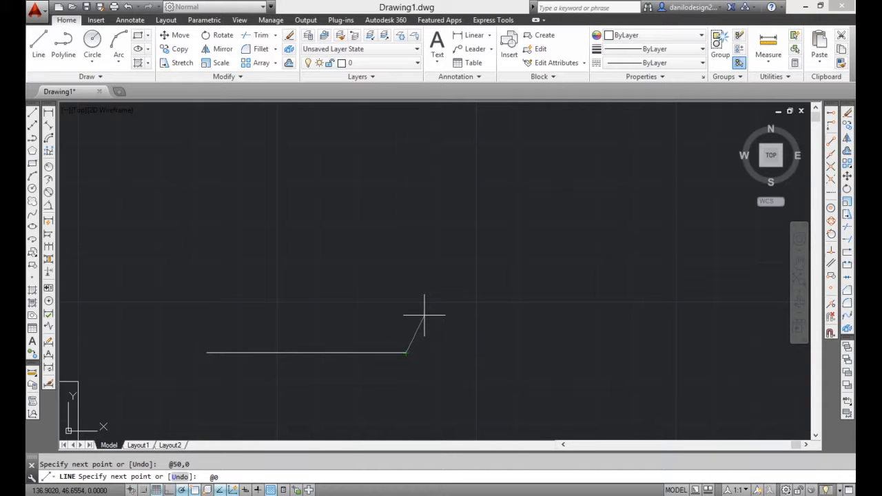
pyautogui.write('30')
pyautogui.press('Return')
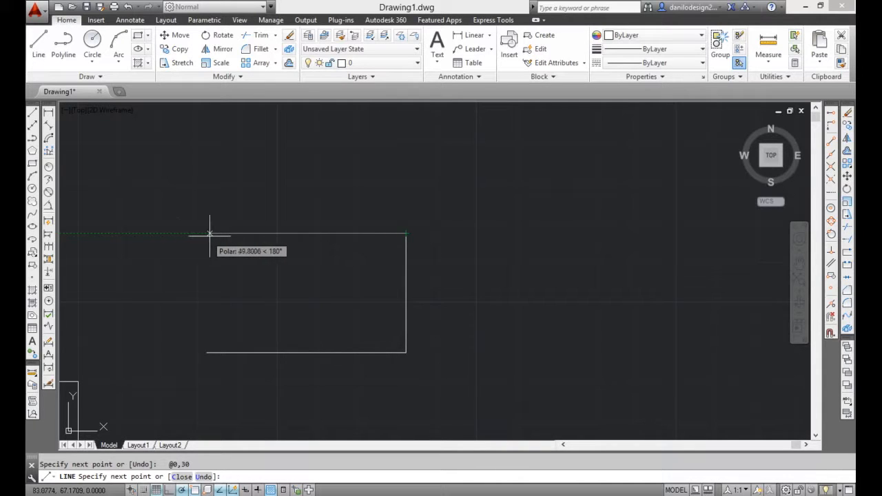
# Step: Continue the line to relative coordinate @-50,0 to form the second rectangle's top edge
pyautogui.moveTo(227, 366)
pyautogui.mouseDown(button='middle')
pyautogui.moveTo(351, 316)
pyautogui.moveTo(435, 260)
pyautogui.mouseUp(button='middle')
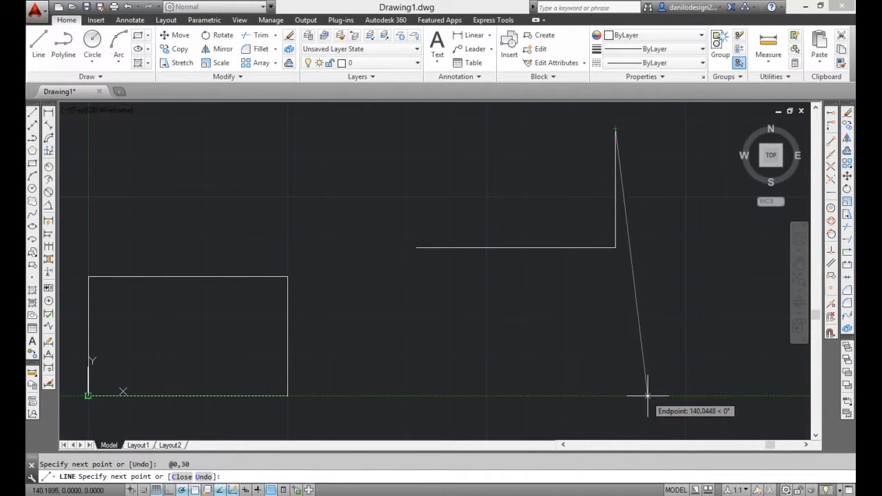
pyautogui.scroll(-2, 303, 398)
pyautogui.scroll(-1, 289, 398)
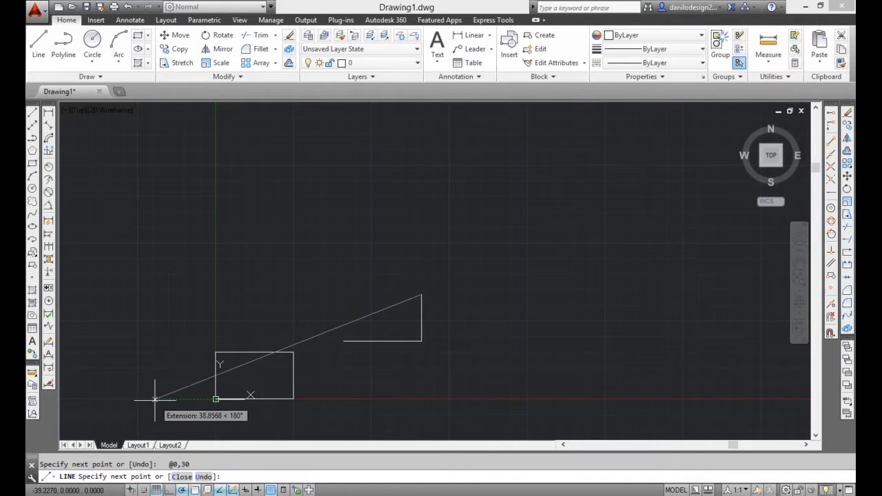
pyautogui.scroll(8, 364, 321)
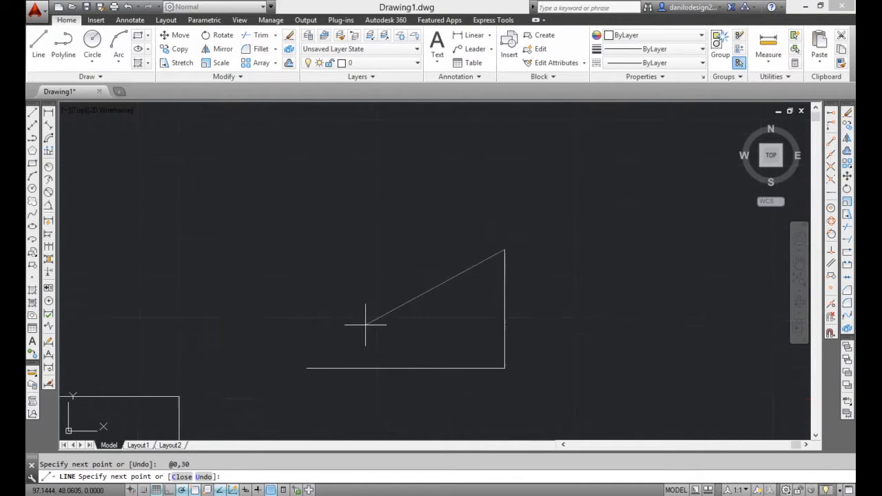
pyautogui.scroll(-2, 359, 317)
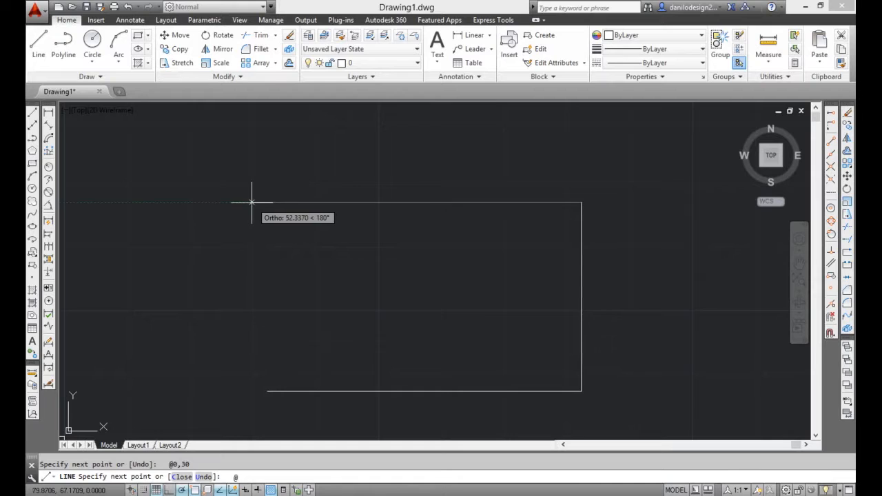
pyautogui.write('@-3')
pyautogui.press('BackSpace')
pyautogui.write('50')
pyautogui.write(',0')
pyautogui.press('Return')
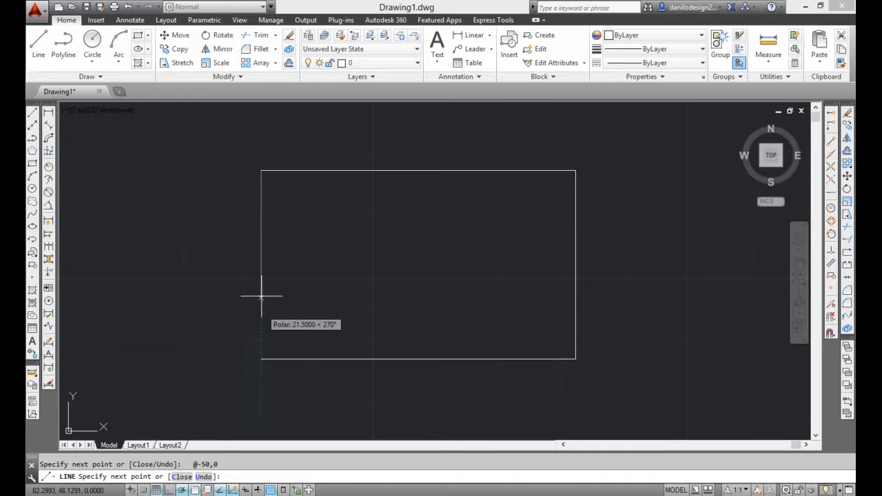
# Step: Draw the left edge down to the bottom edge's start point and undo that segment within the Line command
pyautogui.click(261, 358)
pyautogui.scroll(-2, 344, 258)
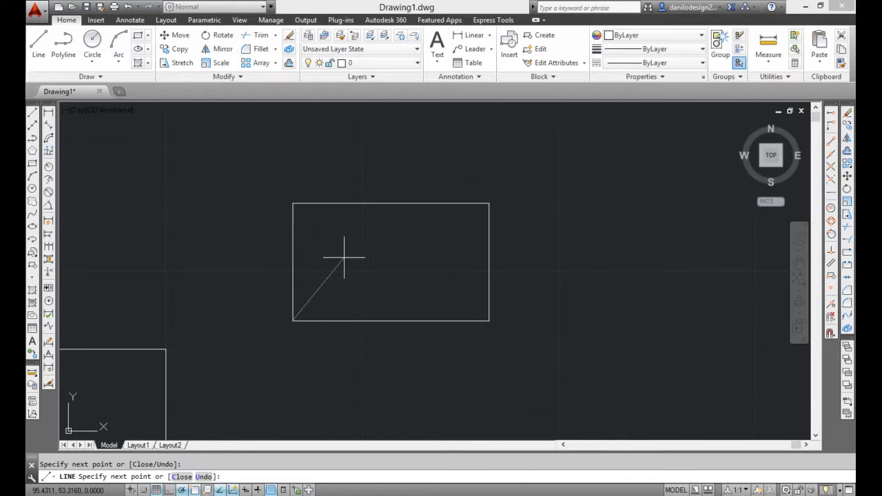
pyautogui.moveTo(379, 264); pyautogui.dragTo(327, 294, button='middle')
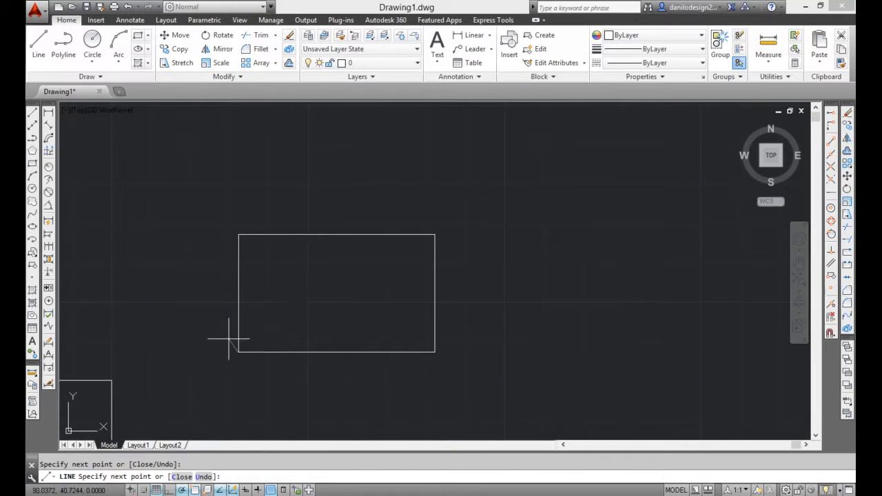
pyautogui.write('u')
pyautogui.press('Return')
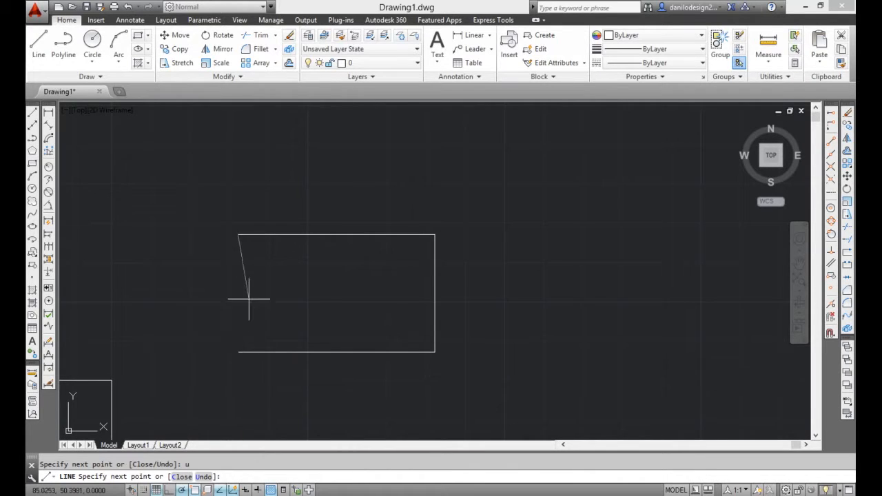
# Step: Complete the second rectangle's left edge with relative coordinate @0,-30 and end the Line command
pyautogui.scroll(2, 251, 293)
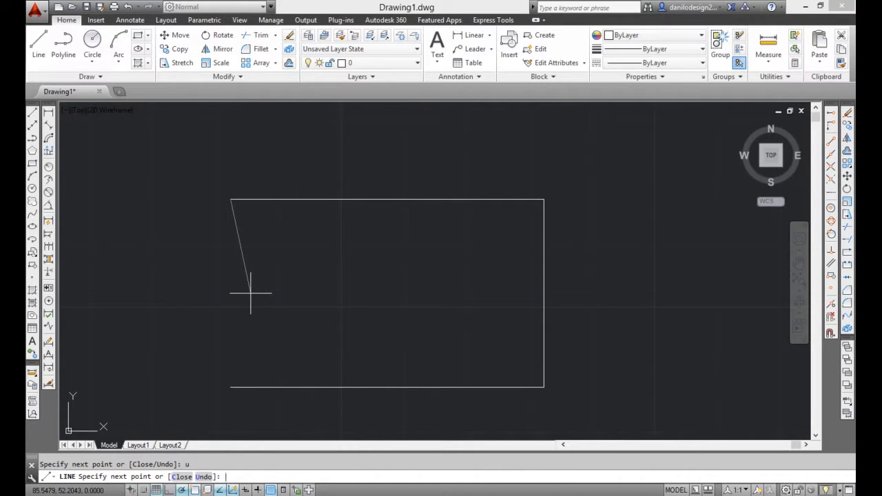
pyautogui.write('@0,-30')
pyautogui.press('Return')
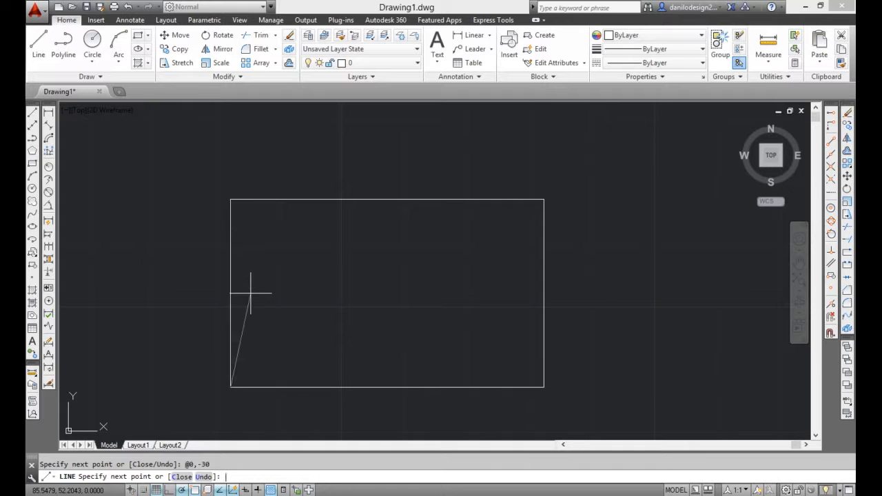
pyautogui.moveTo(333, 297); pyautogui.dragTo(287, 272, button='middle')
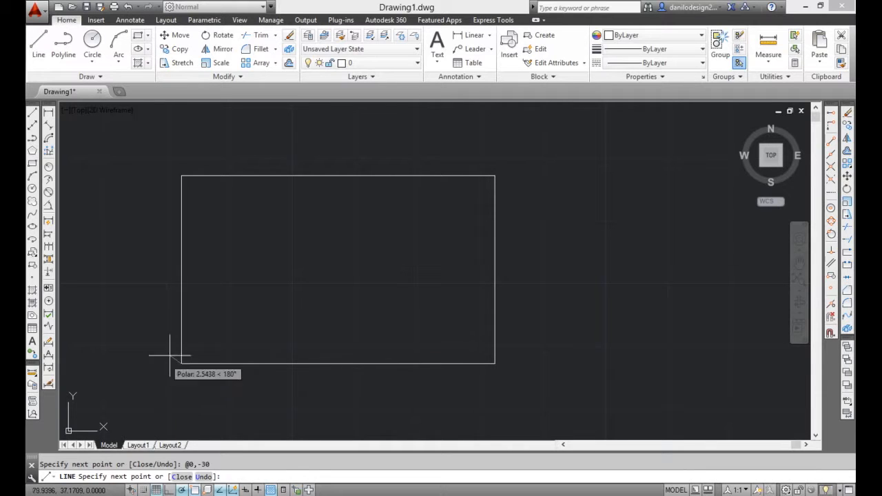
pyautogui.scroll(2, 254, 330)
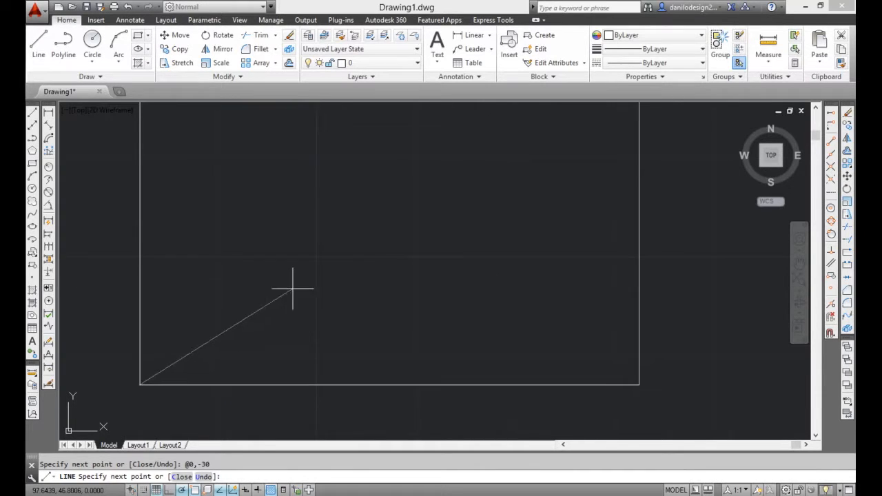
pyautogui.moveTo(289, 306); pyautogui.dragTo(308, 321, button='middle')
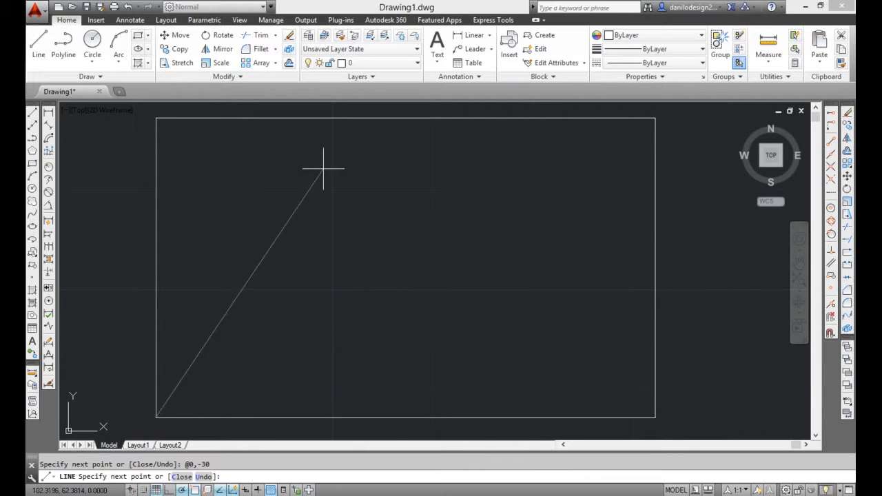
pyautogui.rightClick(423, 190)
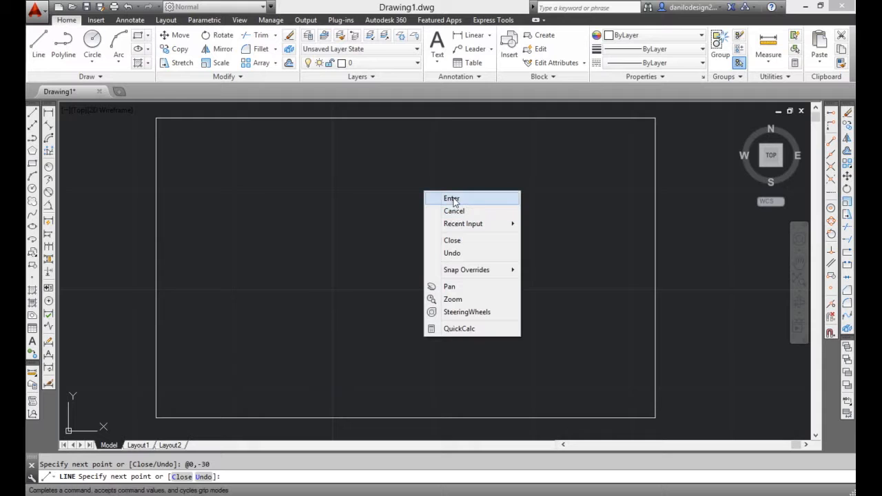
pyautogui.click(453, 199)
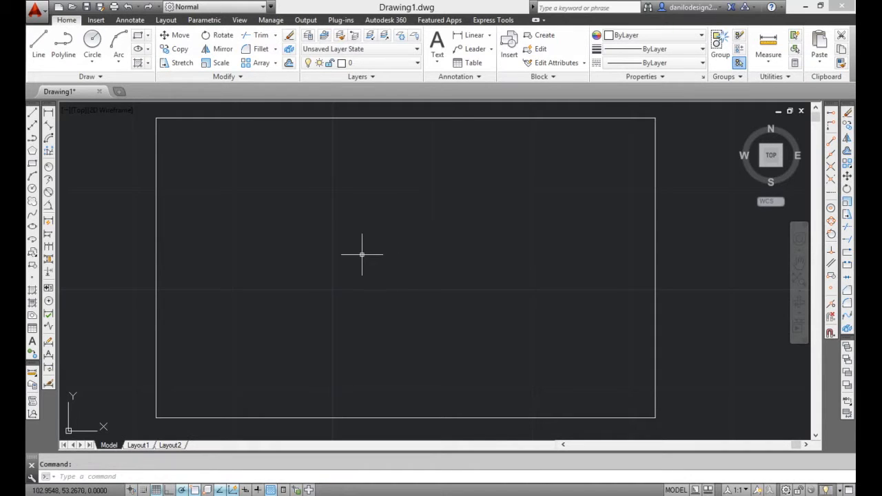
pyautogui.scroll(-5, 362, 252)
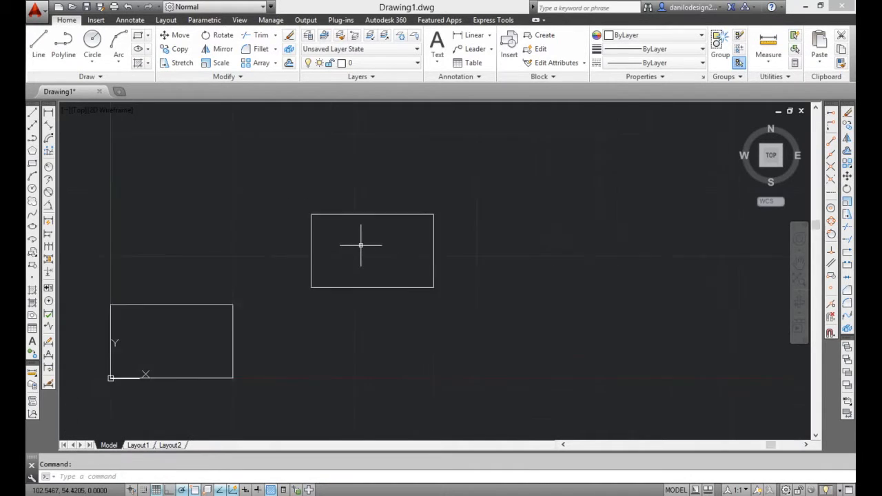
pyautogui.moveTo(360, 244); pyautogui.dragTo(381, 261, button='middle')
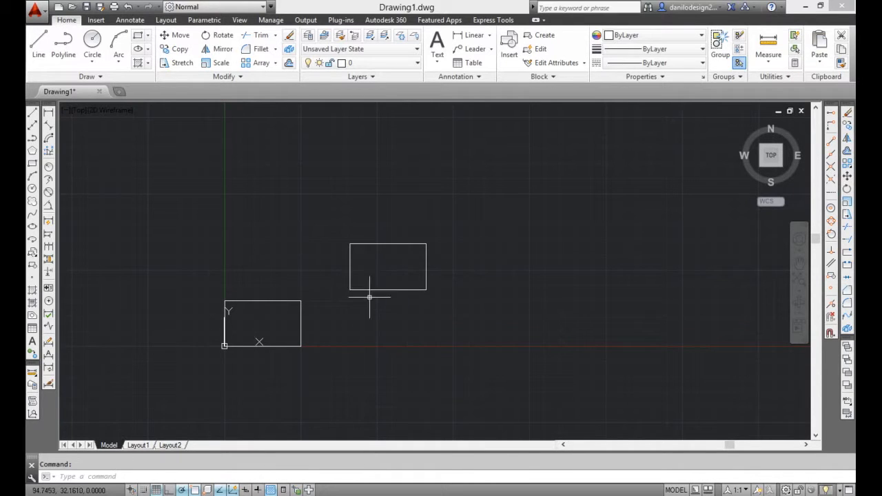
pyautogui.moveTo(403, 254); pyautogui.dragTo(354, 284, button='middle')
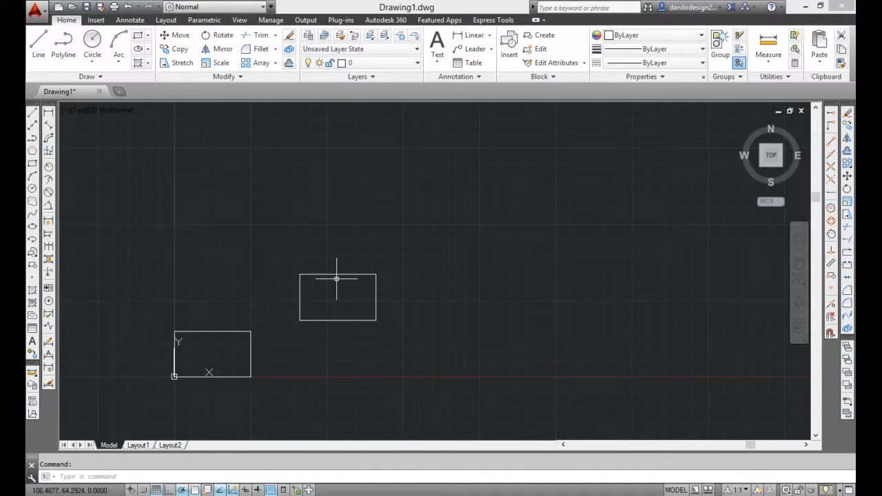
pyautogui.scroll(2, 373, 284)
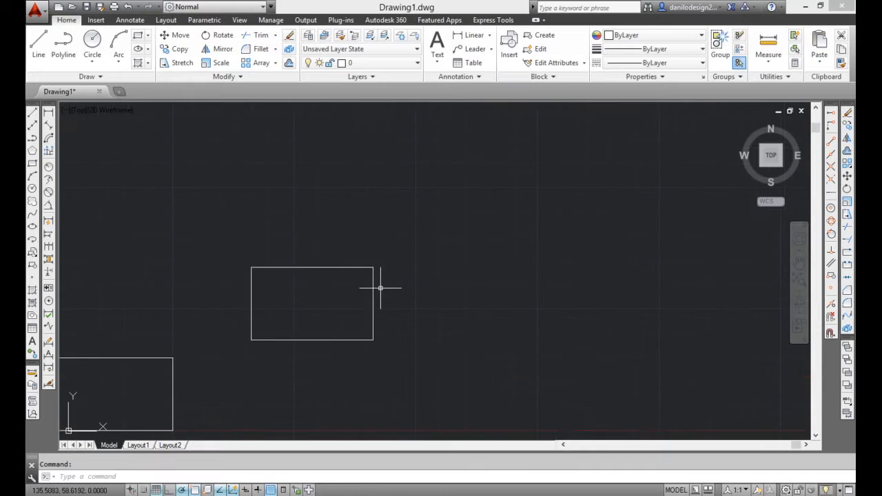
pyautogui.moveTo(376, 291)
pyautogui.mouseDown(button='middle')
pyautogui.moveTo(292, 310)
pyautogui.moveTo(236, 309)
pyautogui.mouseUp(button='middle')
pyautogui.moveTo(274, 276); pyautogui.dragTo(264, 320, button='middle')
pyautogui.moveTo(347, 307)
pyautogui.mouseDown(button='middle')
pyautogui.moveTo(335, 321)
pyautogui.moveTo(395, 287)
pyautogui.mouseUp(button='middle')
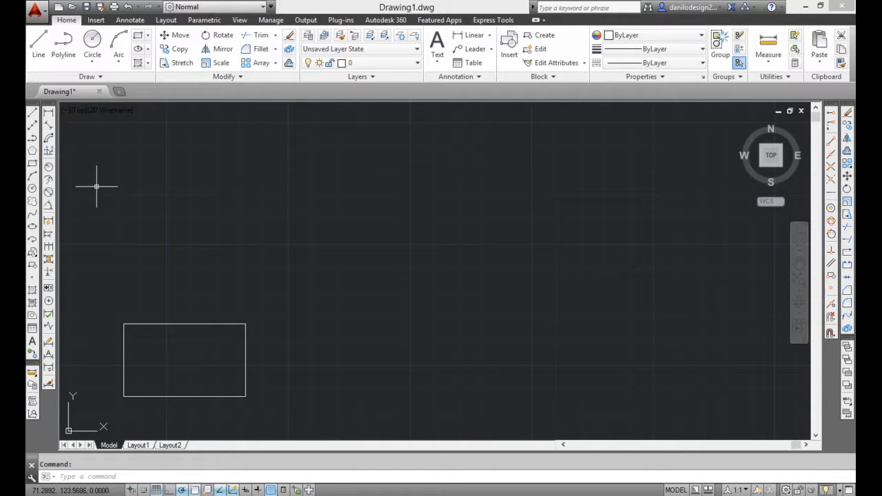
pyautogui.write('l')
pyautogui.press('Return')
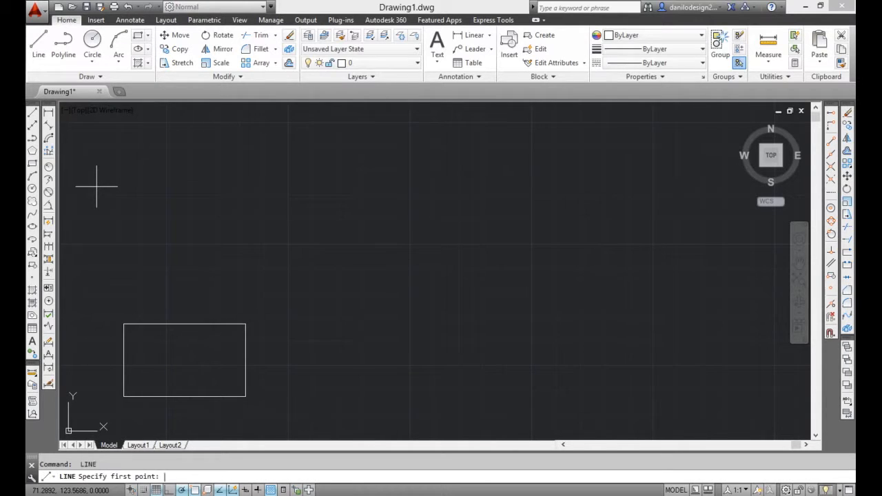
pyautogui.click(322, 291)
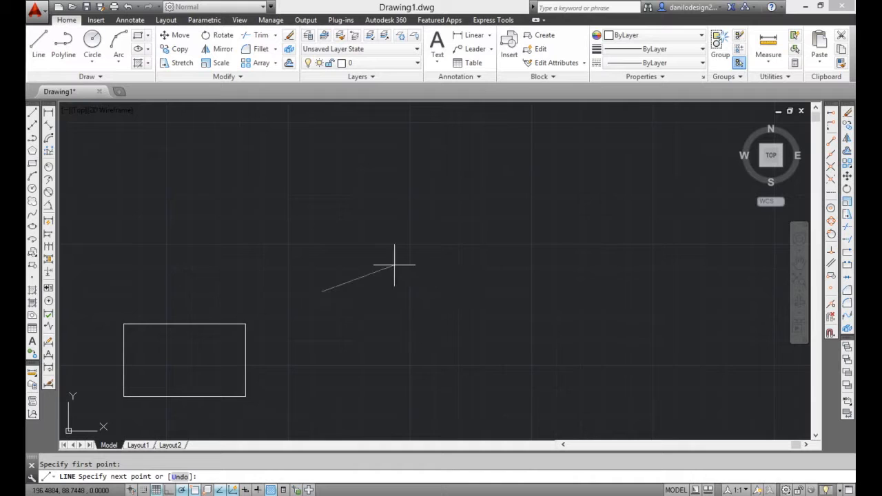
pyautogui.scroll(3, 396, 283)
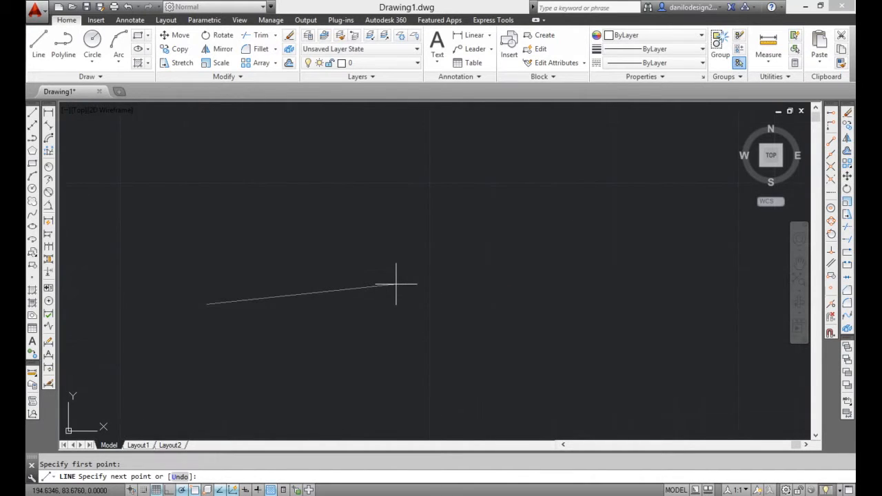
pyautogui.moveTo(397, 284); pyautogui.dragTo(403, 361, button='middle')
pyautogui.scroll(-2, 440, 307)
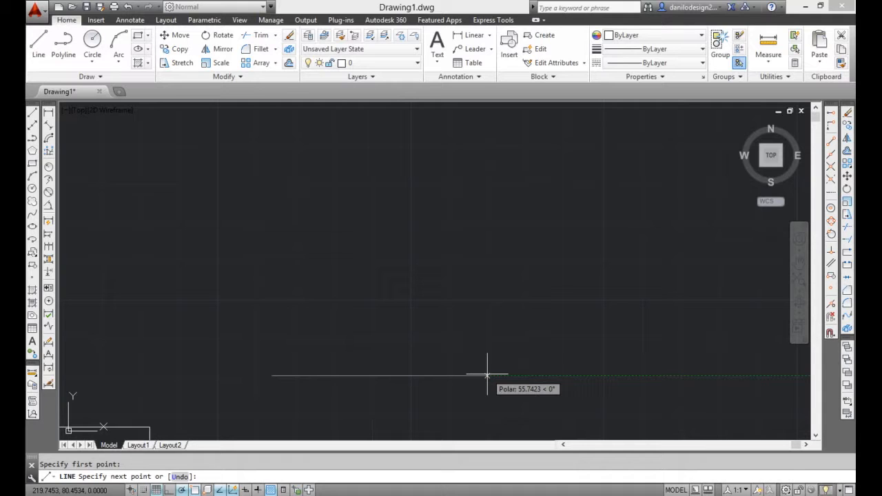
pyautogui.write('@')
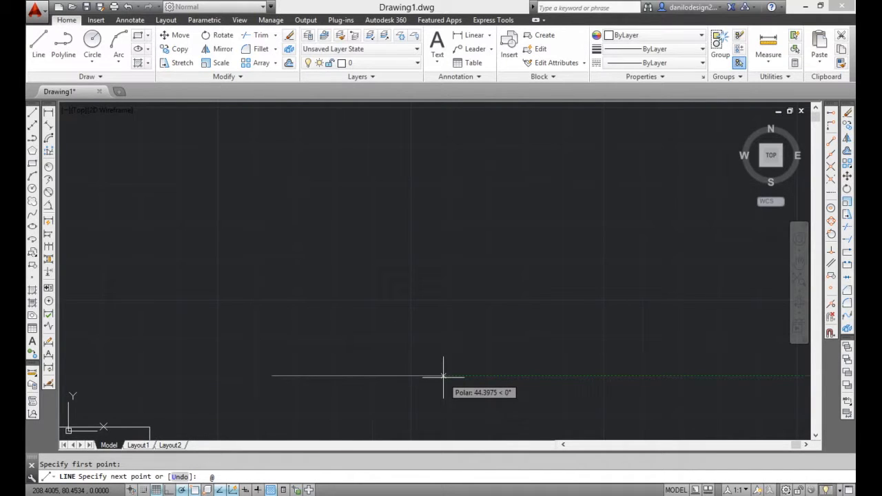
pyautogui.write('50')
pyautogui.write('<')
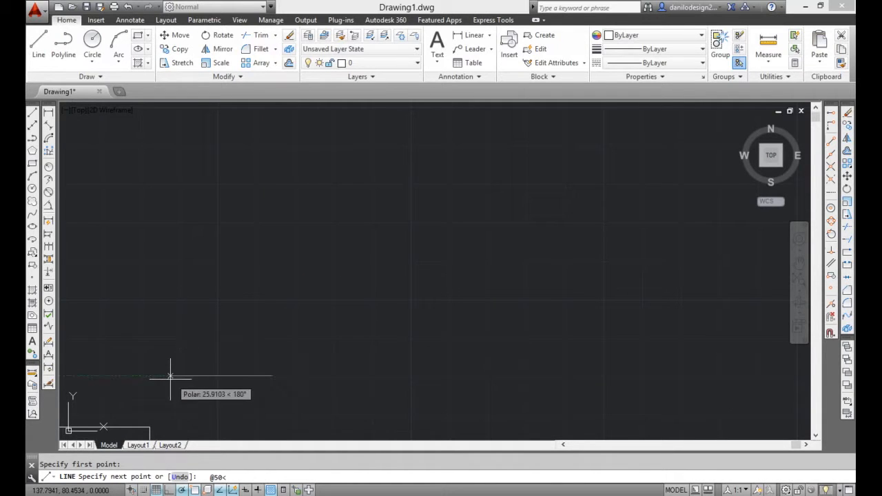
pyautogui.moveTo(170, 377); pyautogui.dragTo(193, 238, button='middle')
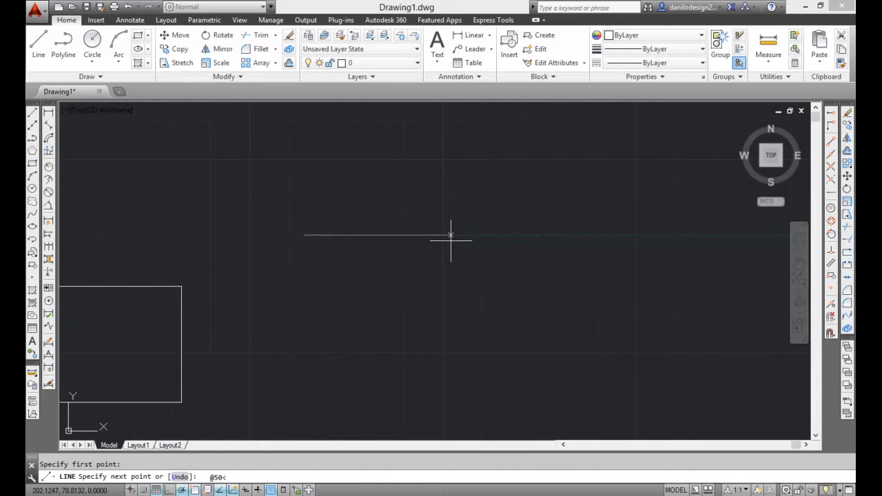
pyautogui.moveTo(455, 233)
pyautogui.mouseDown(button='middle')
pyautogui.moveTo(455, 248)
pyautogui.moveTo(333, 406)
pyautogui.moveTo(372, 352)
pyautogui.mouseUp(button='middle')
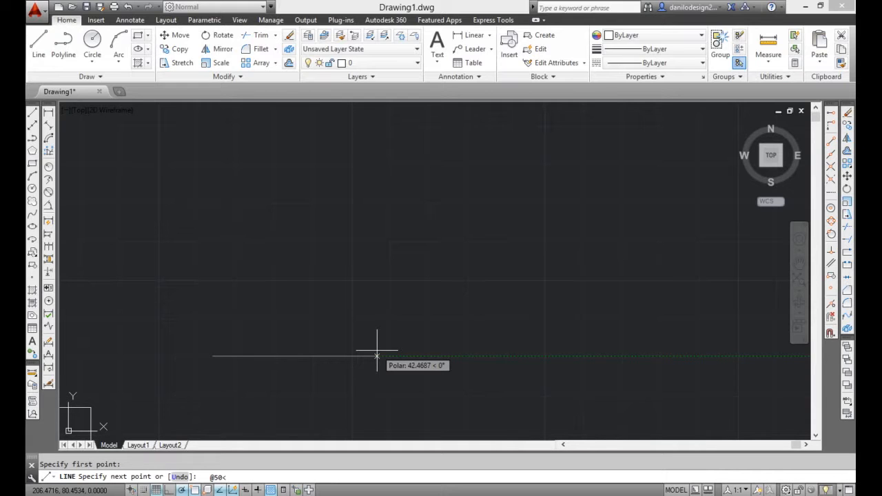
pyautogui.write('0')
pyautogui.press('Return')
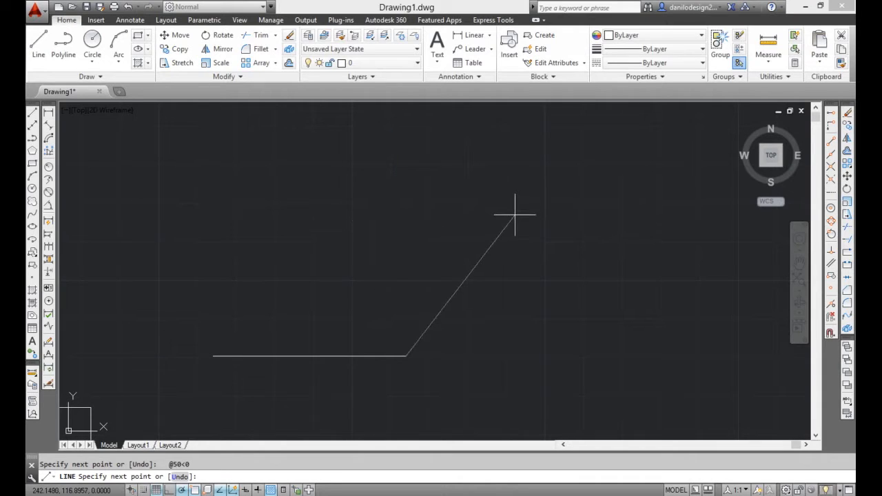
pyautogui.write('@')
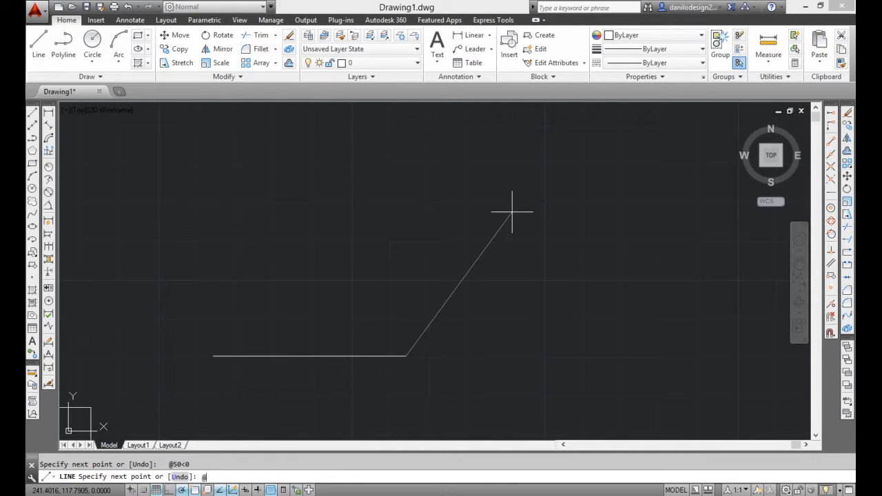
pyautogui.write('30<90')
pyautogui.press('Return')
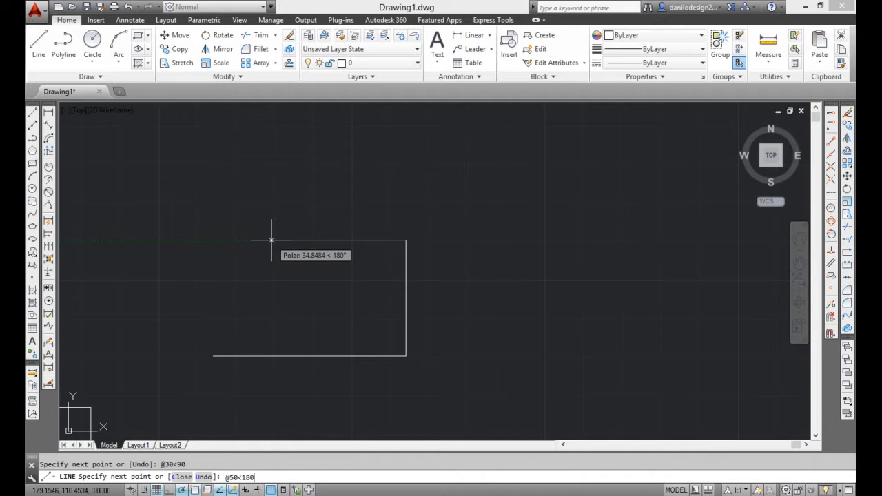
pyautogui.press('Return')
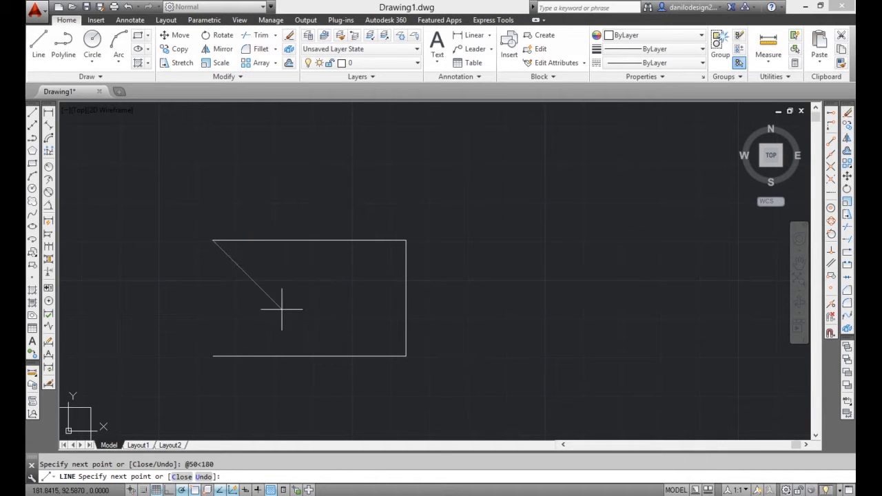
pyautogui.moveTo(282, 311); pyautogui.dragTo(364, 261, button='middle')
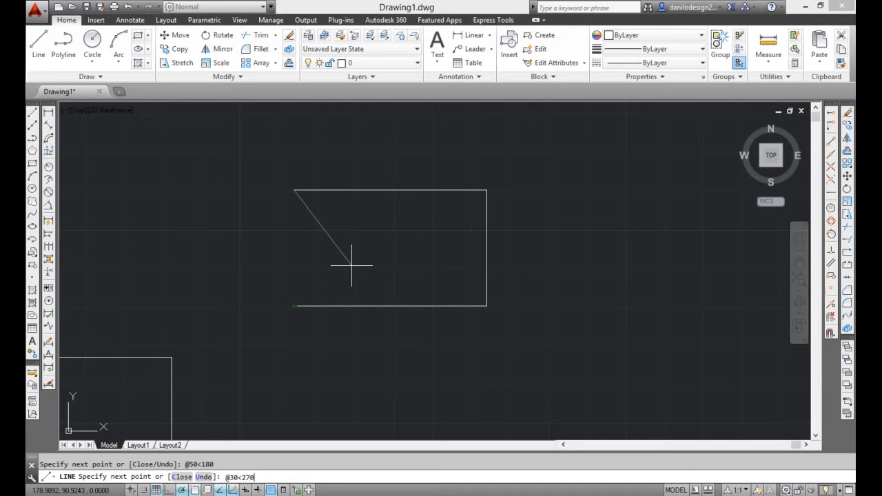
pyautogui.press('Return')
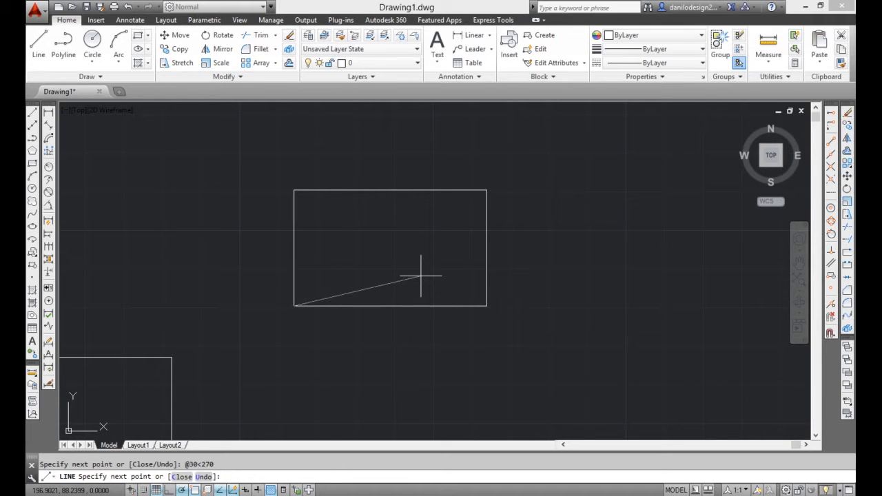
pyautogui.press('Return')
pyautogui.moveTo(421, 255)
pyautogui.mouseDown(button='middle')
pyautogui.moveTo(472, 234)
pyautogui.moveTo(401, 268)
pyautogui.mouseUp(button='middle')
pyautogui.scroll(-6, 489, 221)
pyautogui.scroll(4, 487, 221)
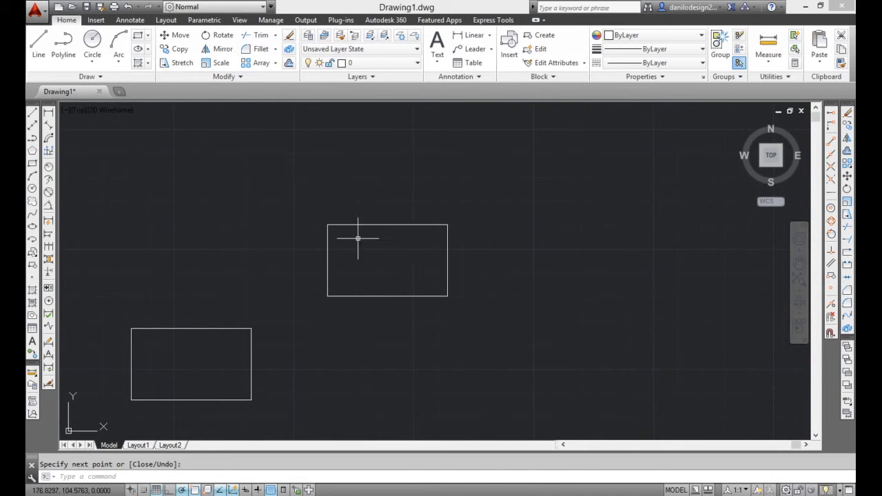
pyautogui.click(38, 40)
pyautogui.click(478, 363)
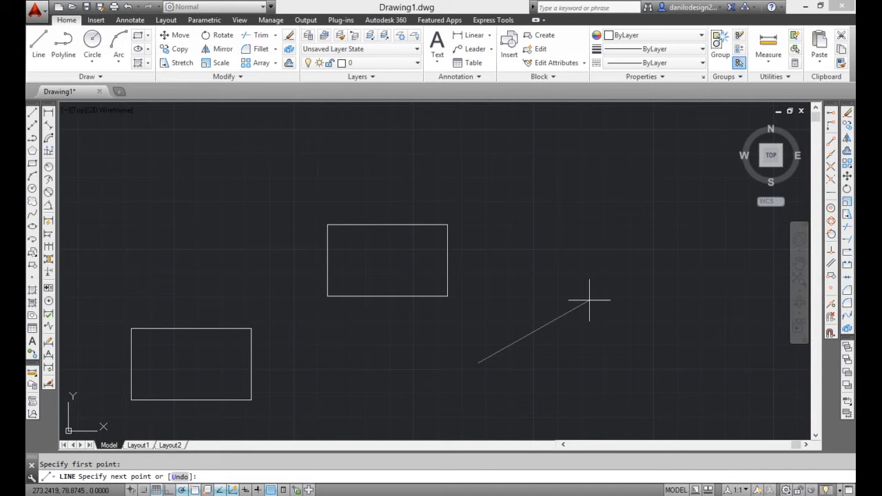
pyautogui.write('@50<45')
pyautogui.press('Return')
pyautogui.scroll(4, 586, 300)
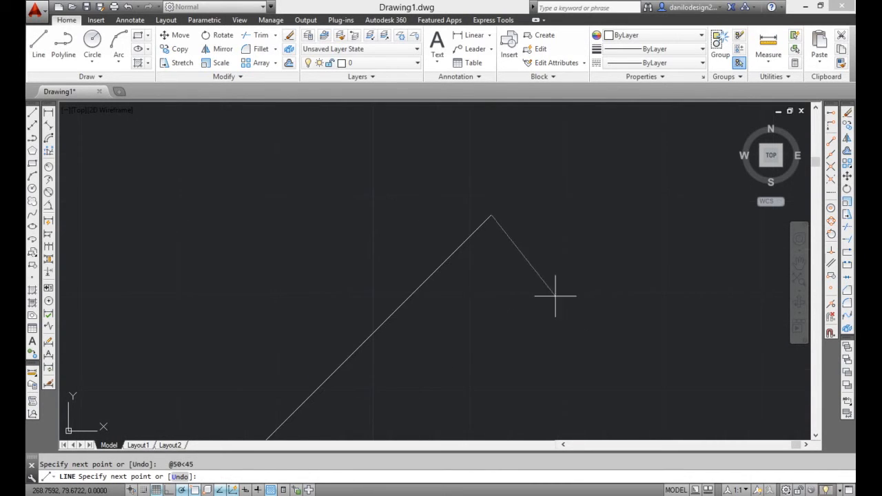
pyautogui.scroll(2, 557, 296)
pyautogui.scroll(-1, 586, 193)
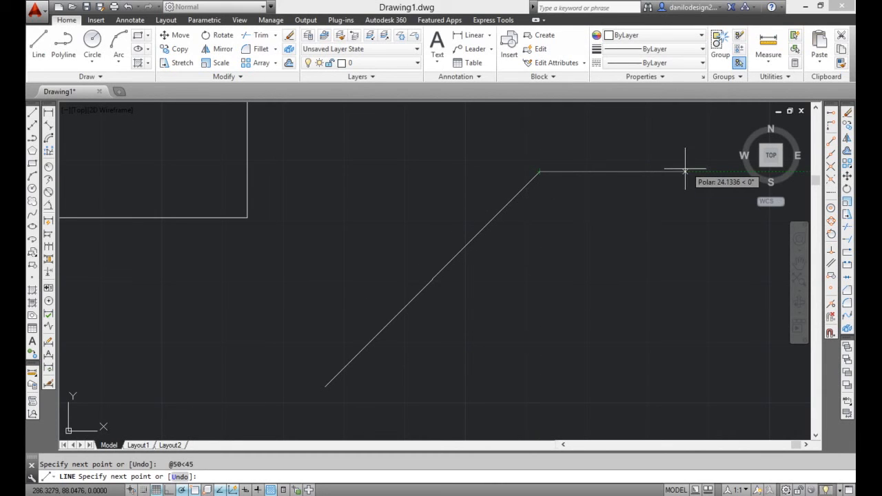
pyautogui.scroll(-2, 627, 181)
pyautogui.moveTo(631, 184); pyautogui.dragTo(370, 247, button='middle')
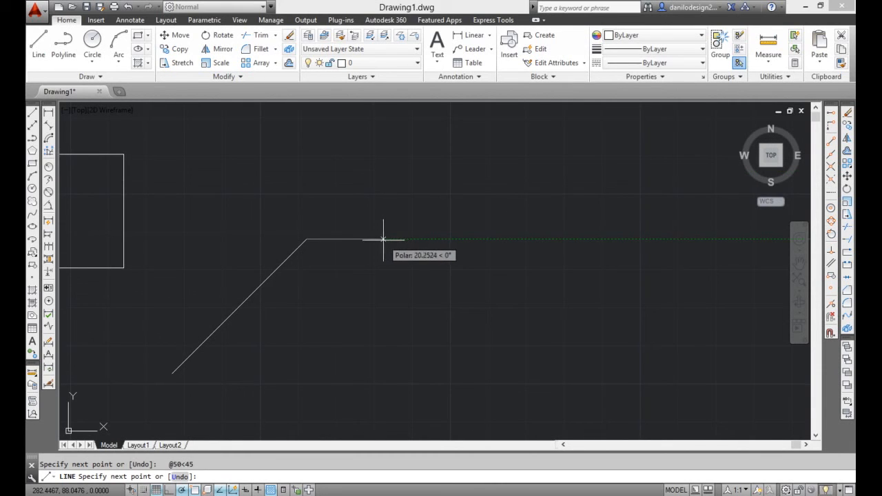
pyautogui.press('Return')
pyautogui.scroll(-4, 422, 253)
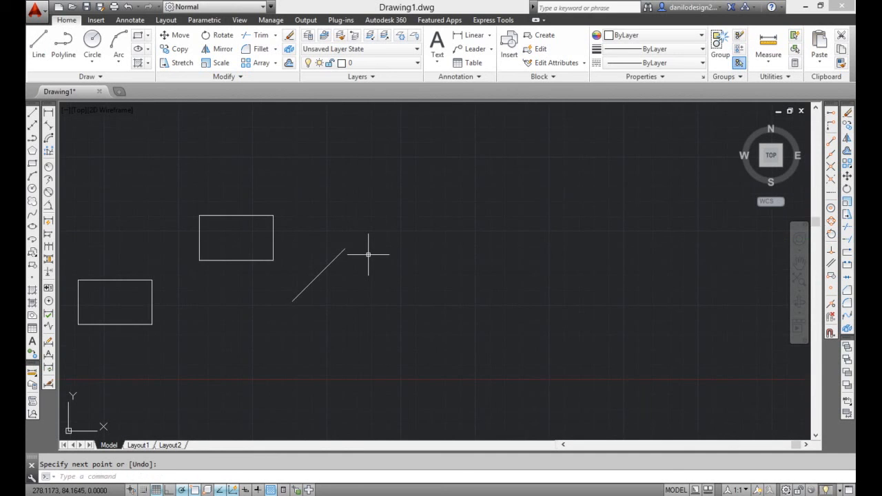
pyautogui.moveTo(421, 252); pyautogui.dragTo(597, 237, button='middle')
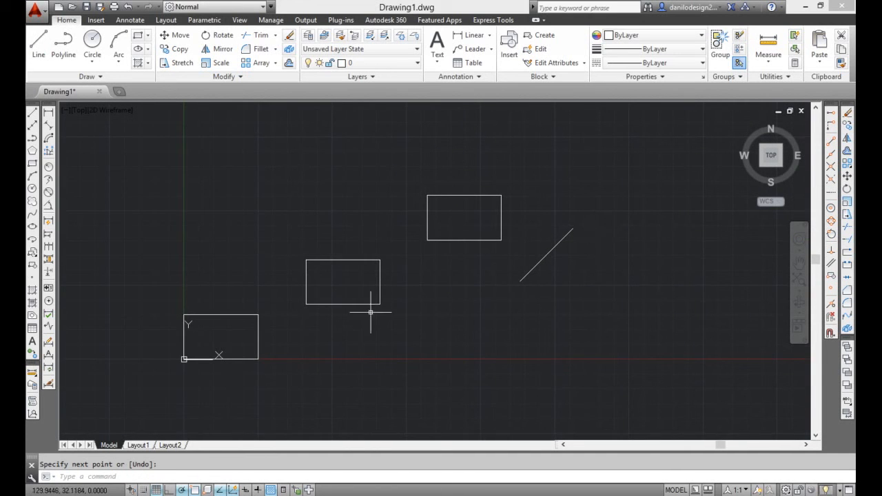